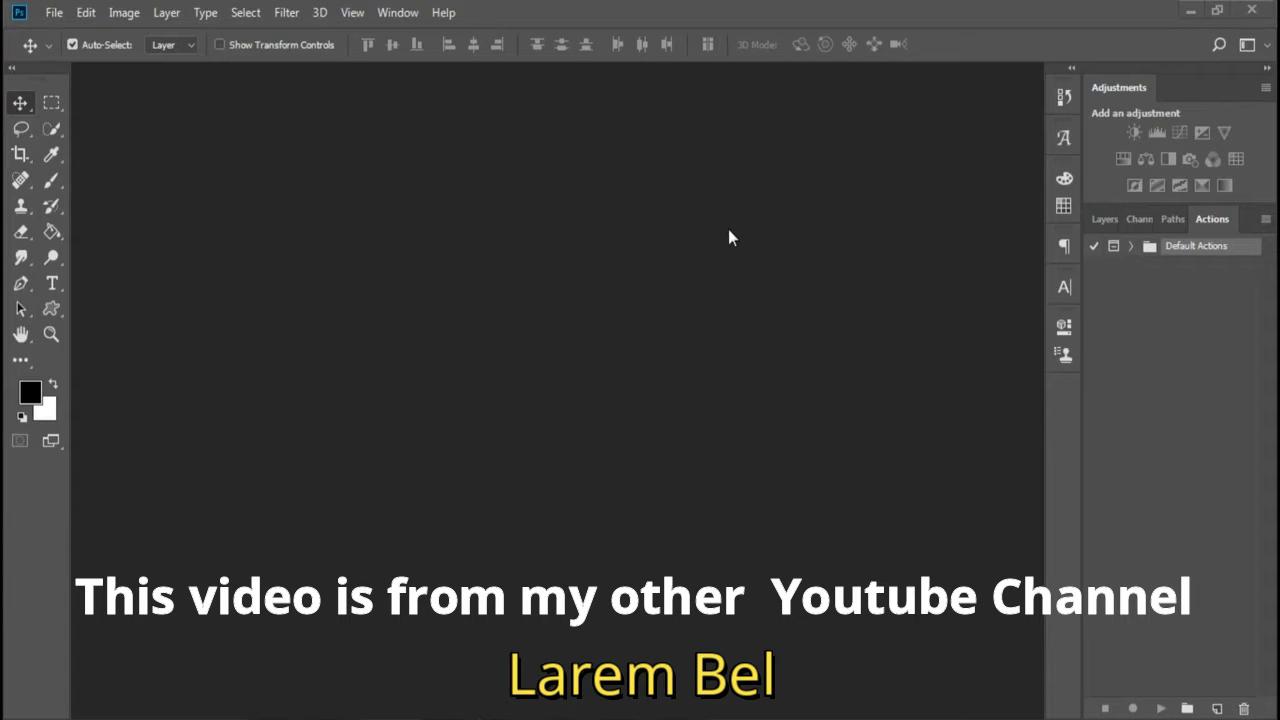
Open the image wreath-842237_1920.jpg from the Downloads folder.
left_click(50, 13)
left_click(69, 51)
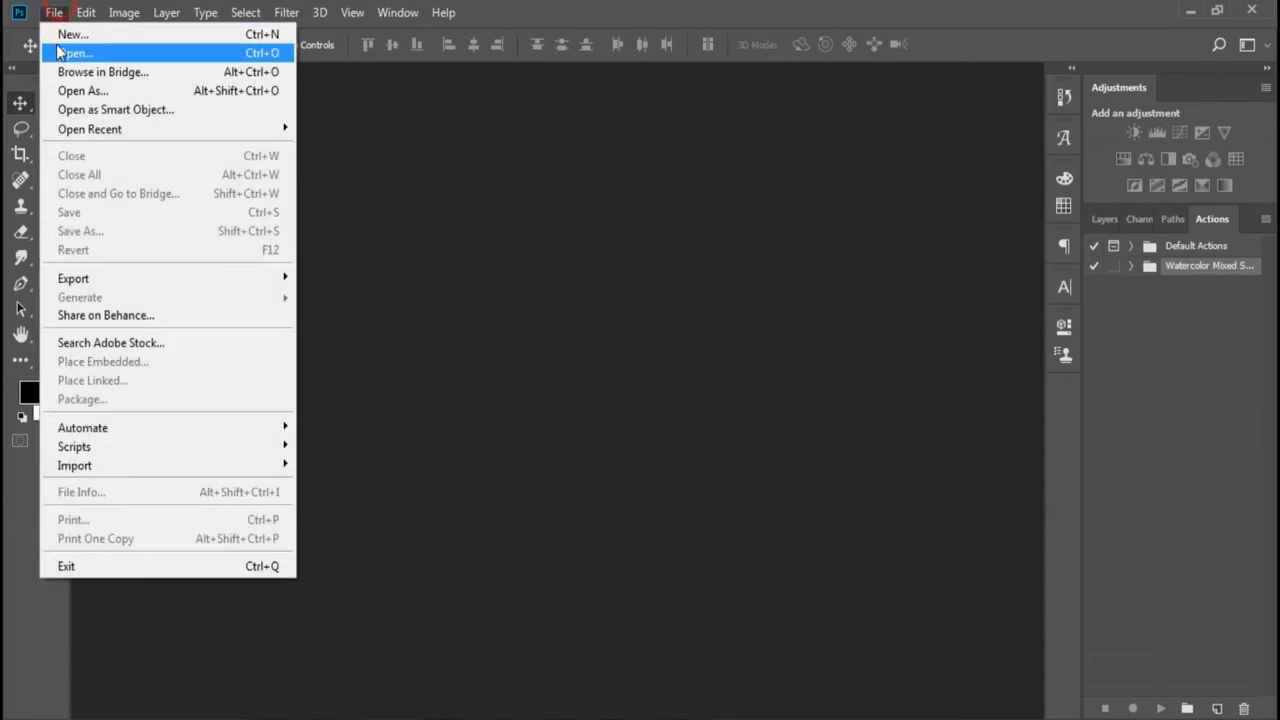
left_click(66, 51)
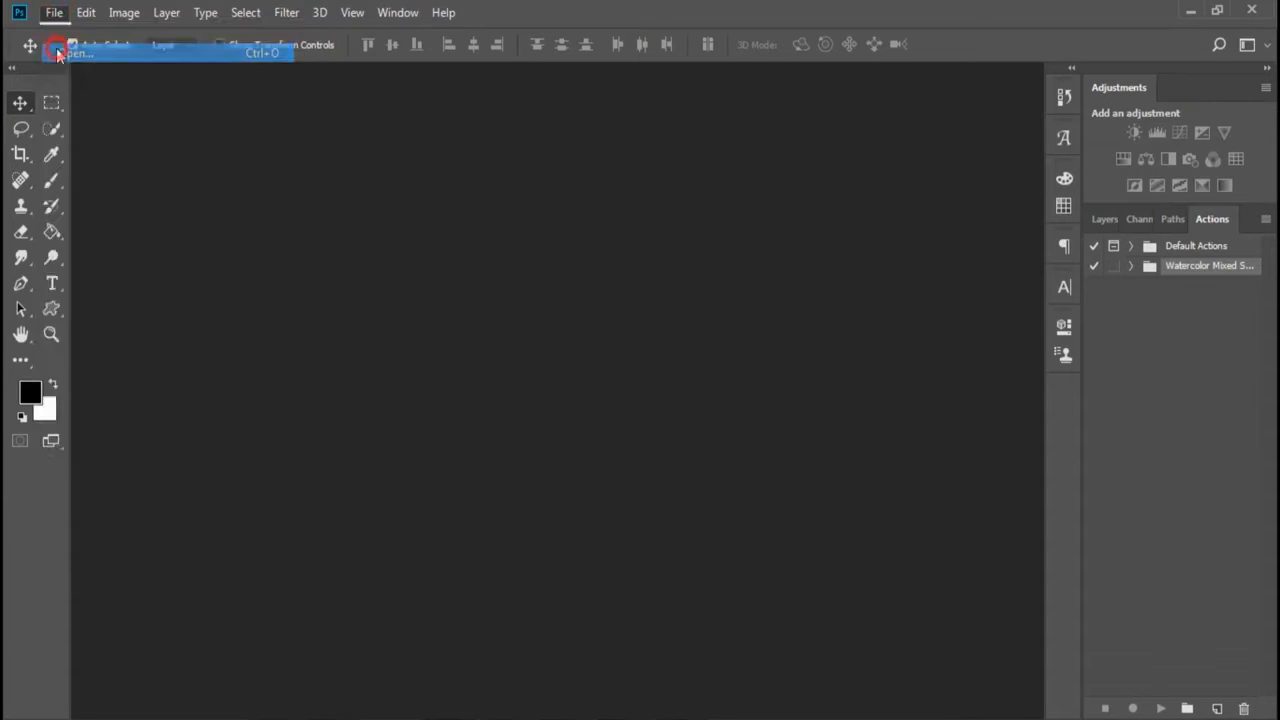
left_click(85, 156)
left_click(443, 290)
scroll(433, 245, "up", 10)
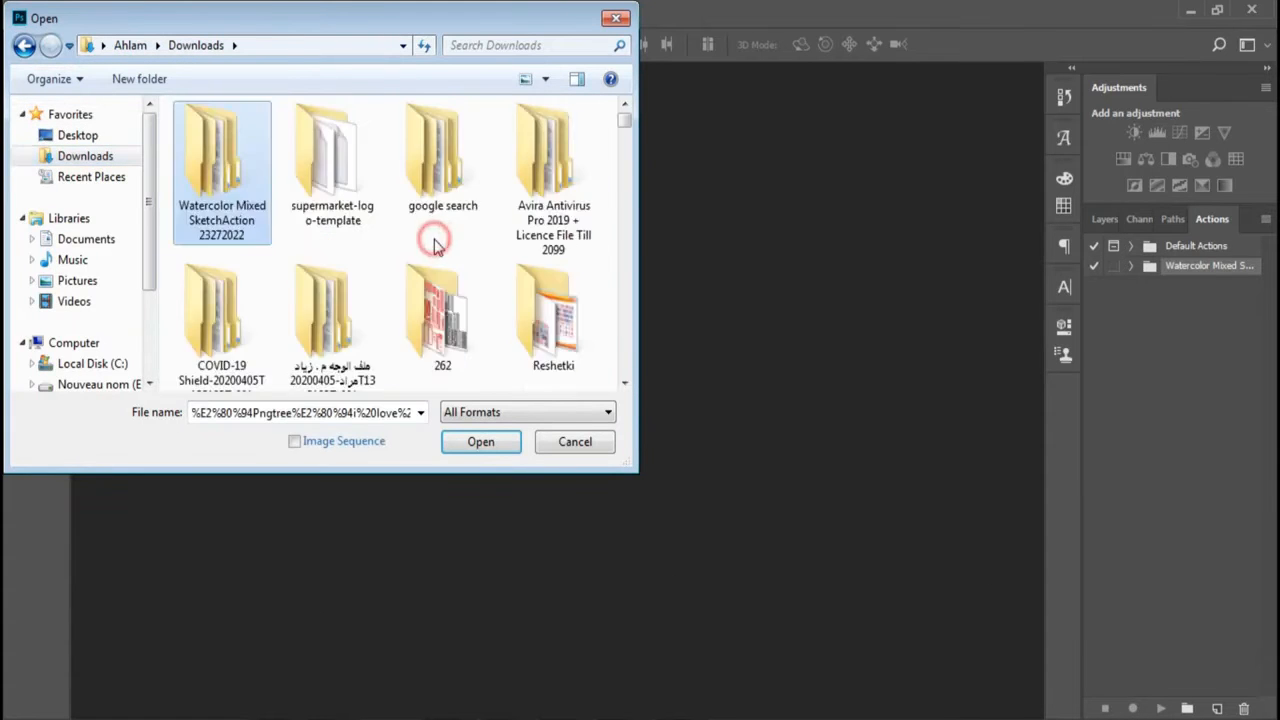
scroll(433, 245, "down", 1)
scroll(433, 239, "down", 3)
double_click(223, 300)
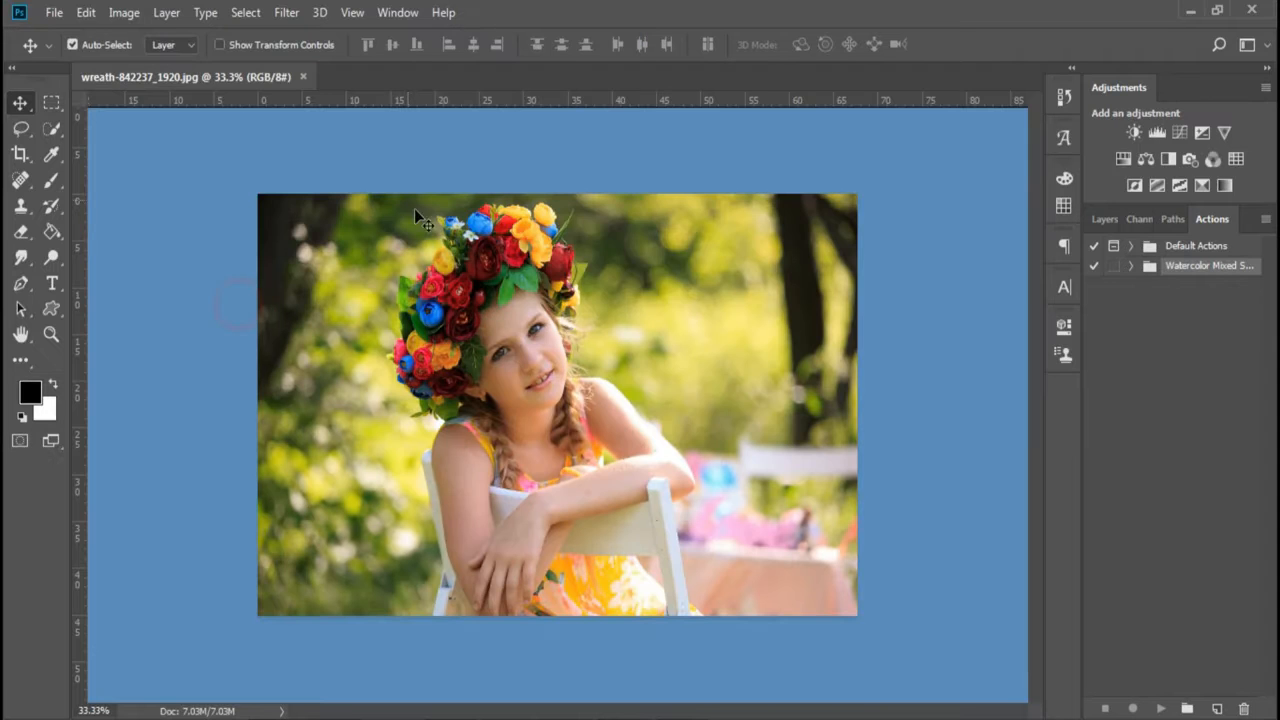
Select the girl, her flower wreath and the white chair with the Quick Selection tool.
key("b")
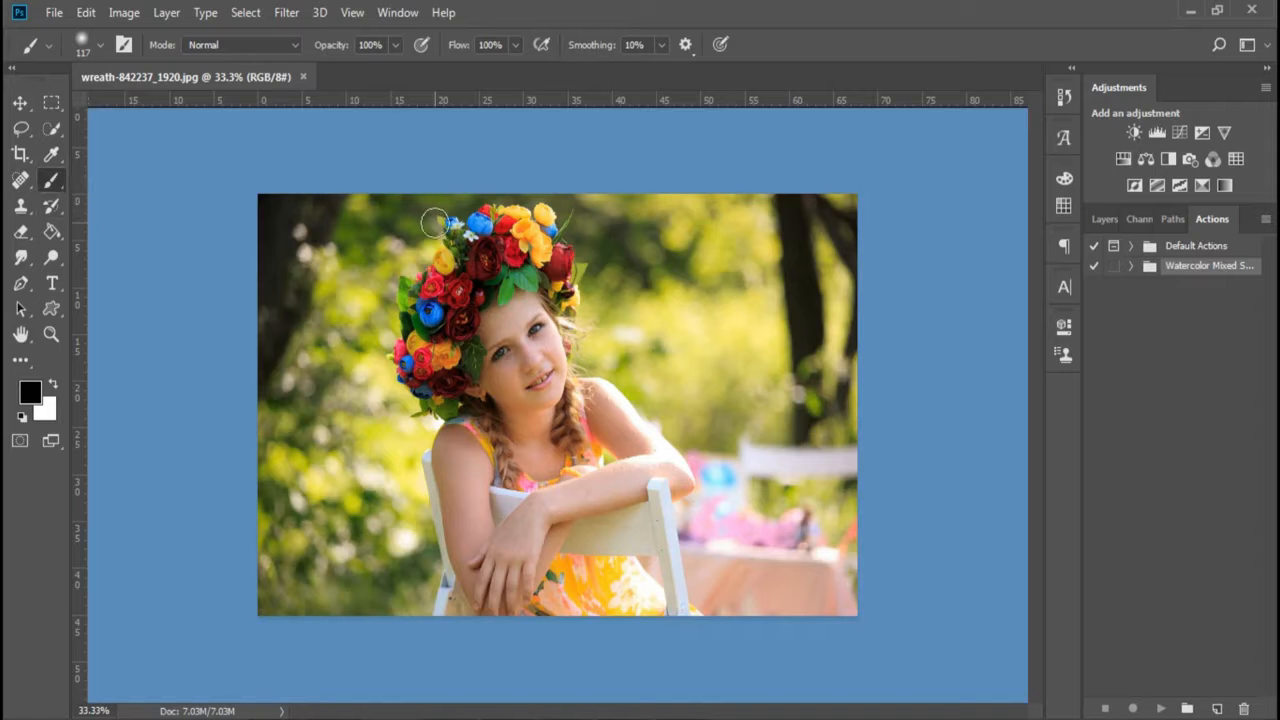
left_click(1103, 219)
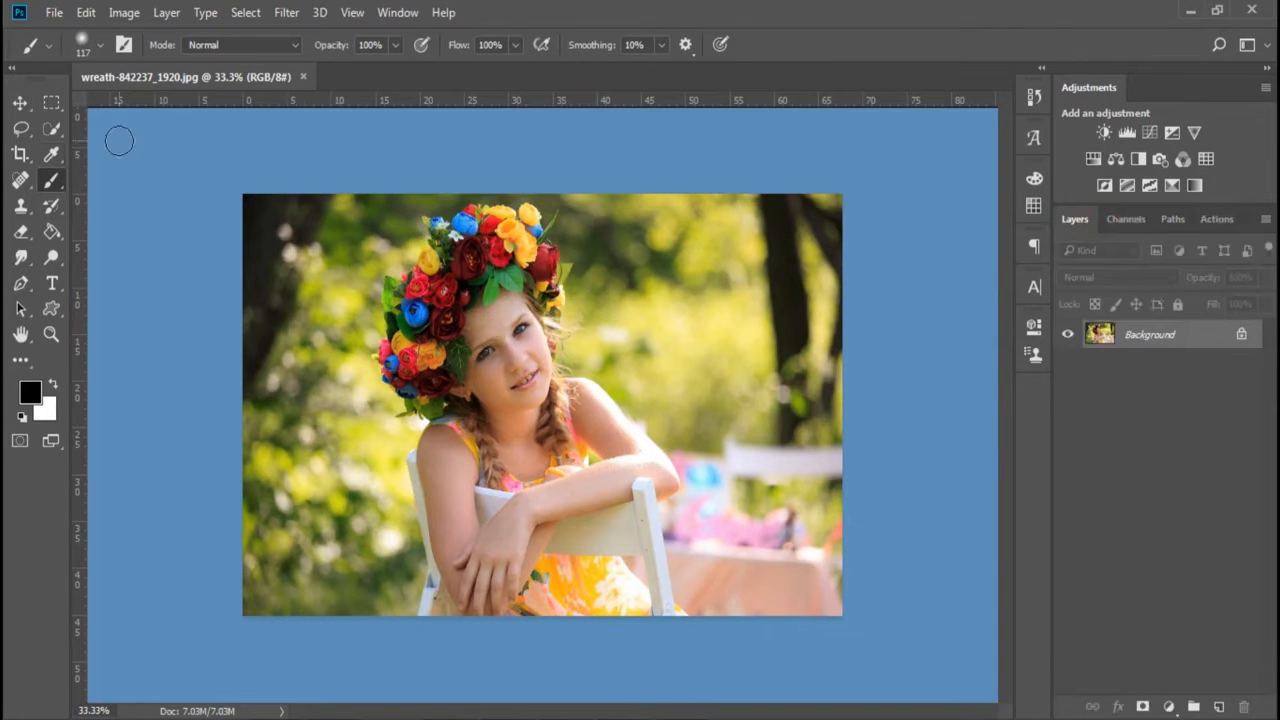
left_click(55, 131)
mouse_move(500, 222)
left_mouse_down()
mouse_move(536, 405)
mouse_move(580, 440)
mouse_move(615, 405)
mouse_move(660, 470)
mouse_move(660, 590)
mouse_move(483, 612)
left_mouse_up()
left_click_drag(424, 470, 440, 557)
mouse_move(439, 428)
left_mouse_down()
mouse_move(412, 350)
mouse_move(398, 290)
mouse_move(386, 282)
mouse_move(382, 300)
mouse_move(382, 312)
mouse_move(428, 218)
mouse_move(466, 208)
left_mouse_up()
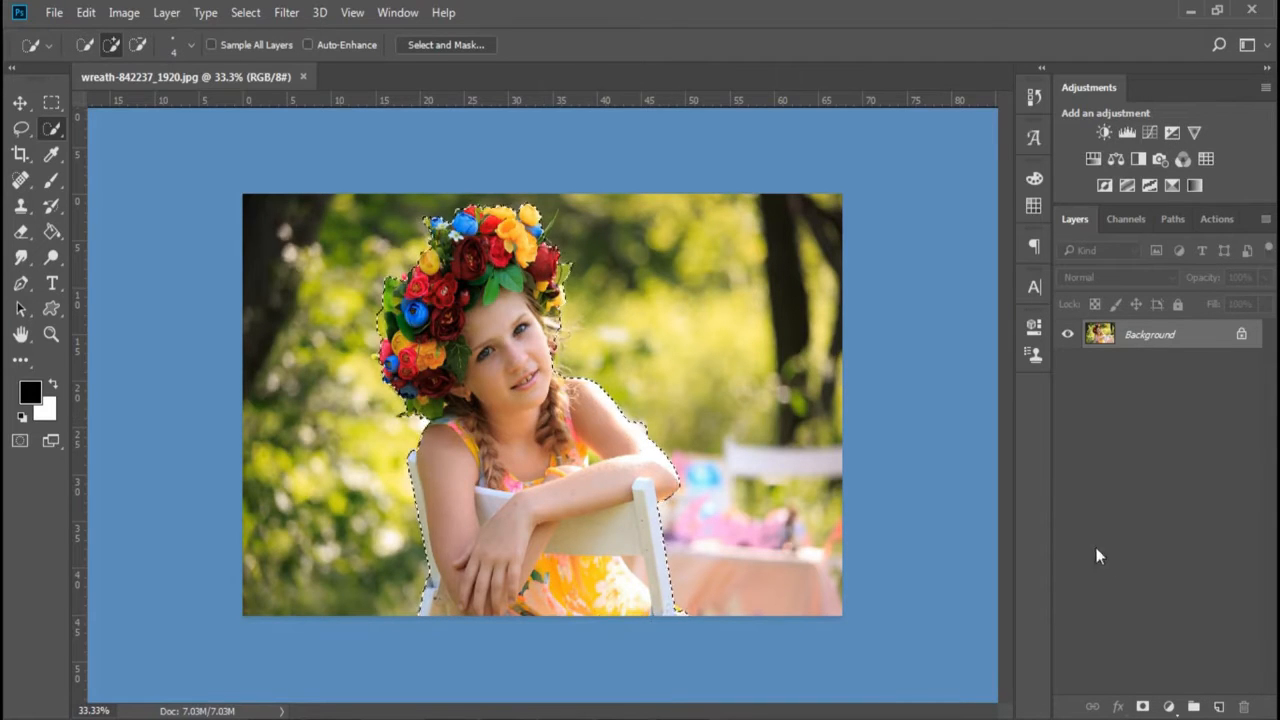
Create a new layer above the background and ready the Brush tool with a soft round tip at 0% hardness.
left_click(1219, 706)
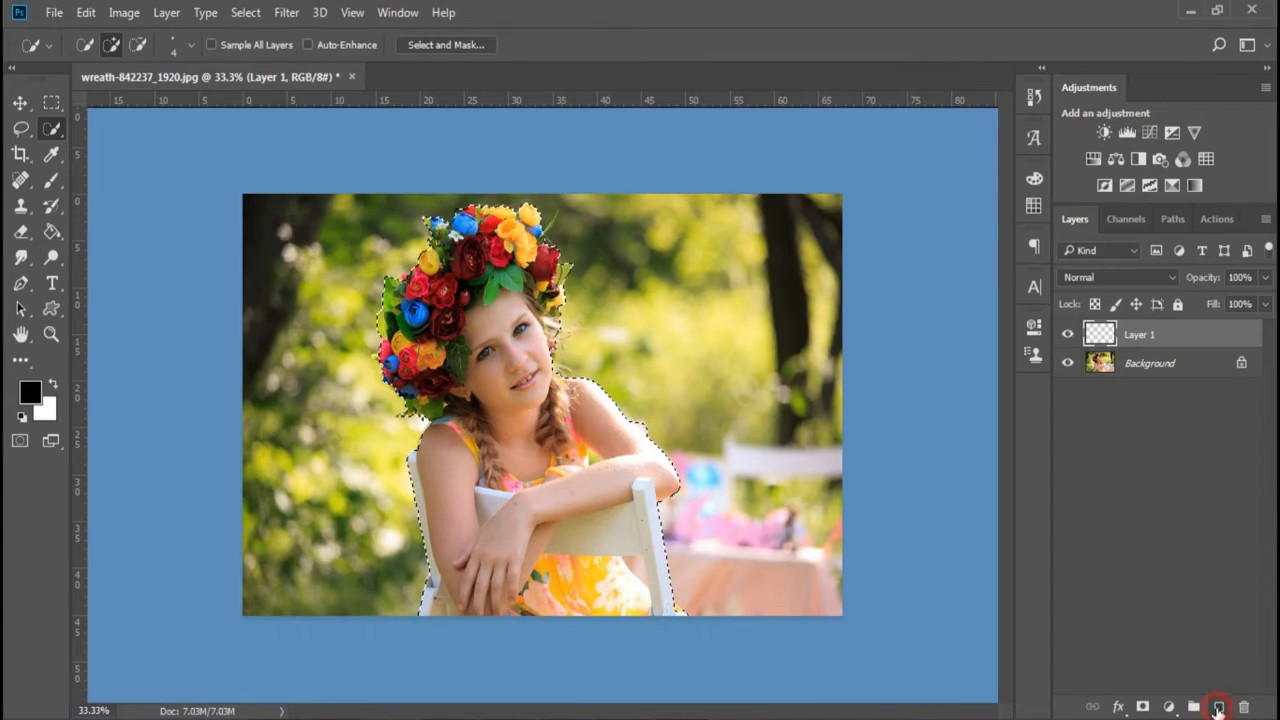
left_click(52, 180)
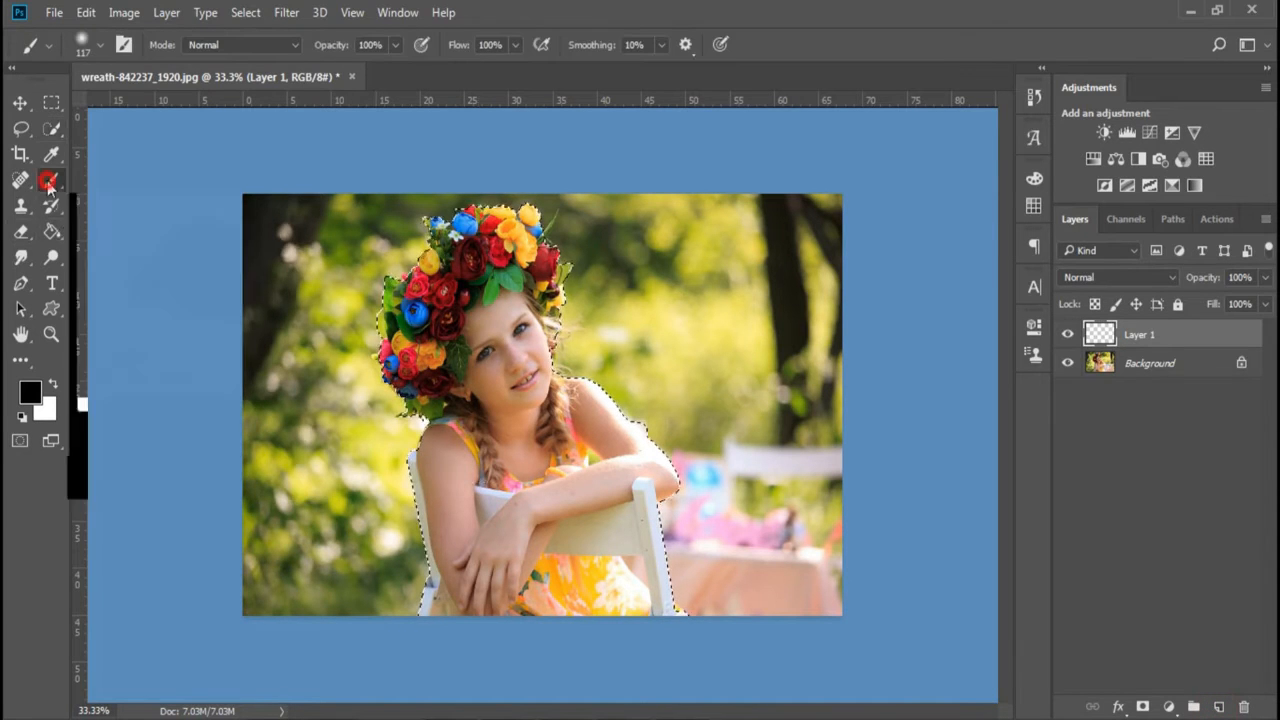
right_click(484, 347)
scroll(567, 537, "up", 2)
left_click(567, 535)
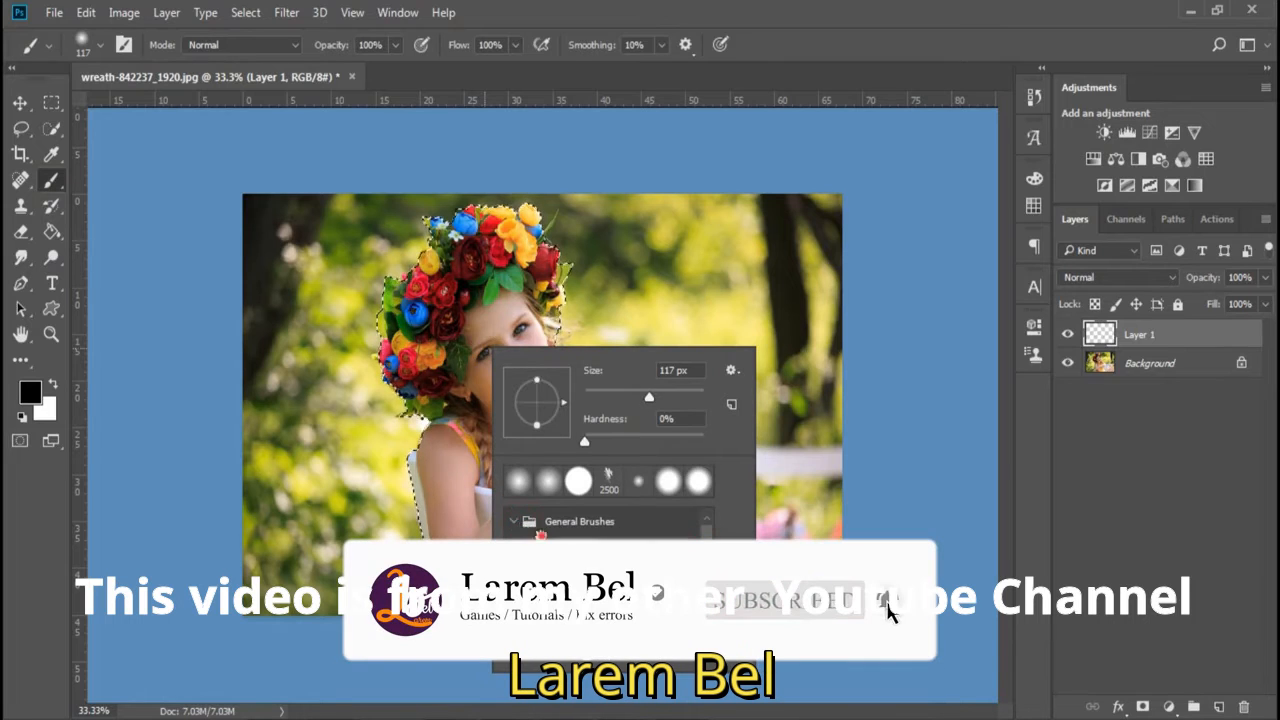
left_click(608, 538)
left_click(514, 521)
Set the foreground color to a bright pink and return to the Brush tool.
left_click(28, 393)
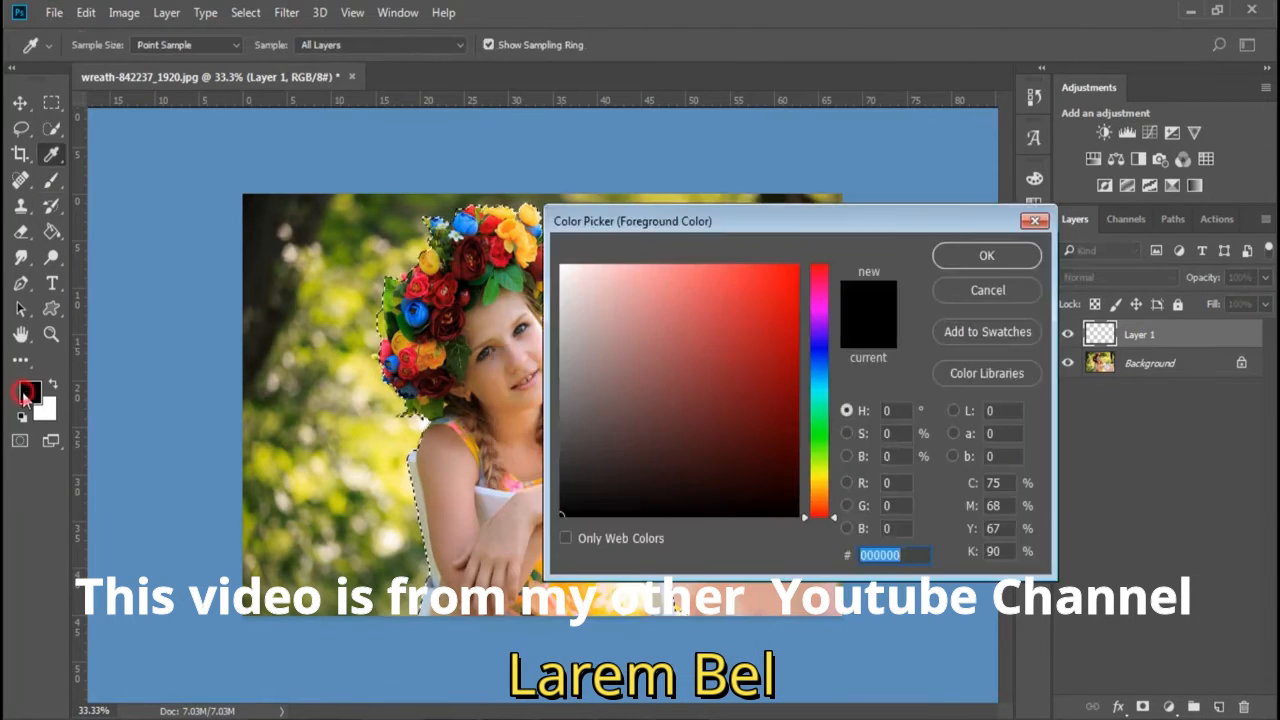
left_click_drag(703, 284, 791, 265)
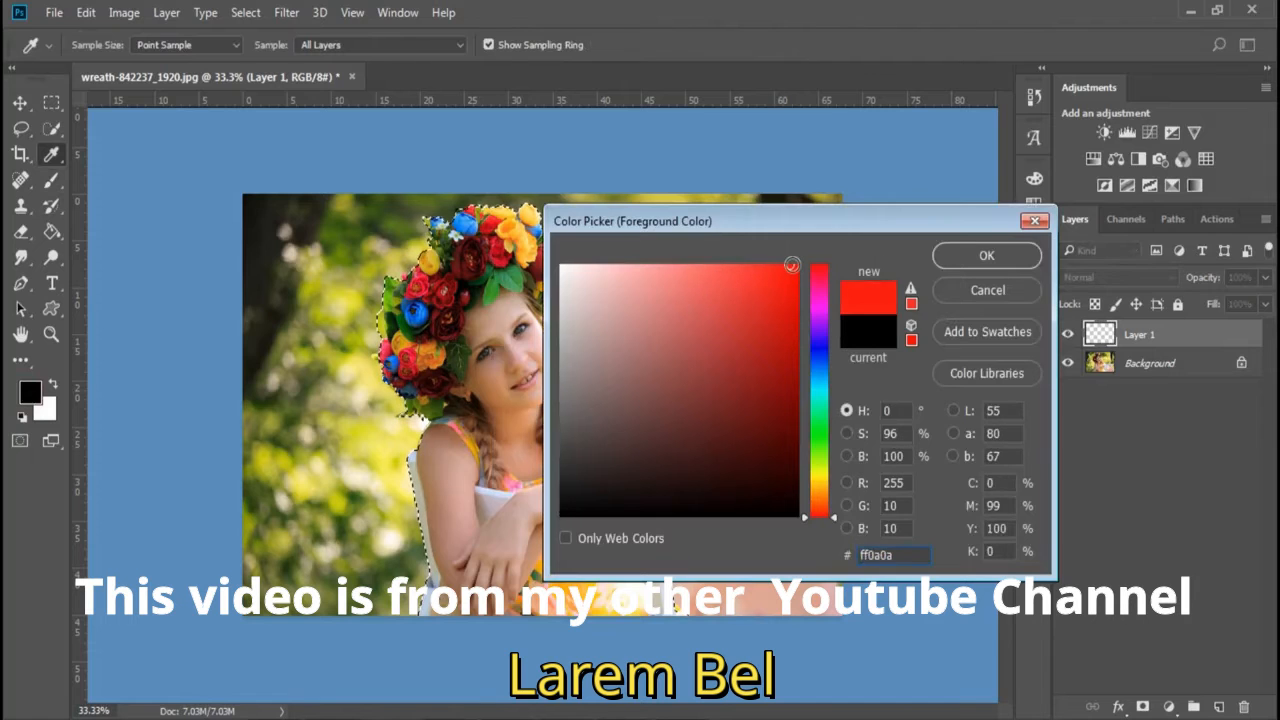
left_click_drag(822, 328, 822, 301)
left_click(1011, 257)
key("b")
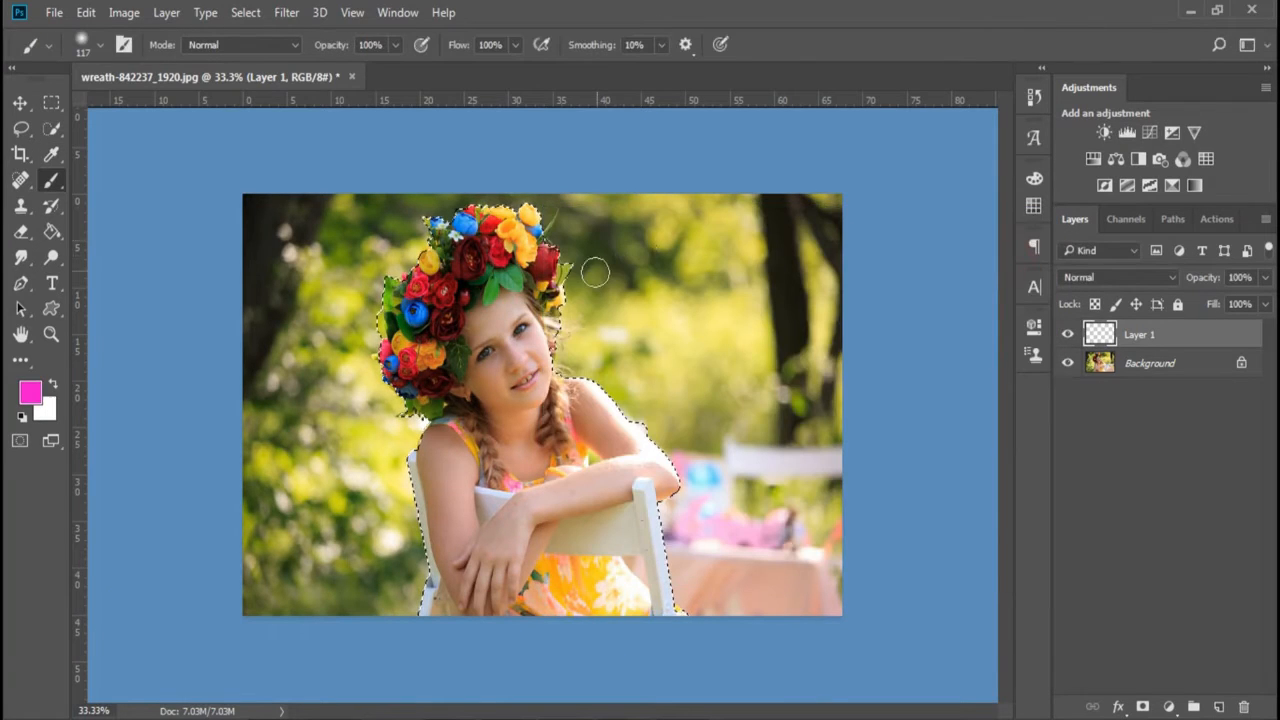
Paint the whole selected figure pink on the new layer, enlarging the brush to 291 px, and deselect.
mouse_move(520, 265)
left_mouse_down()
mouse_move(554, 240)
mouse_move(531, 314)
left_mouse_up()
right_click(531, 314)
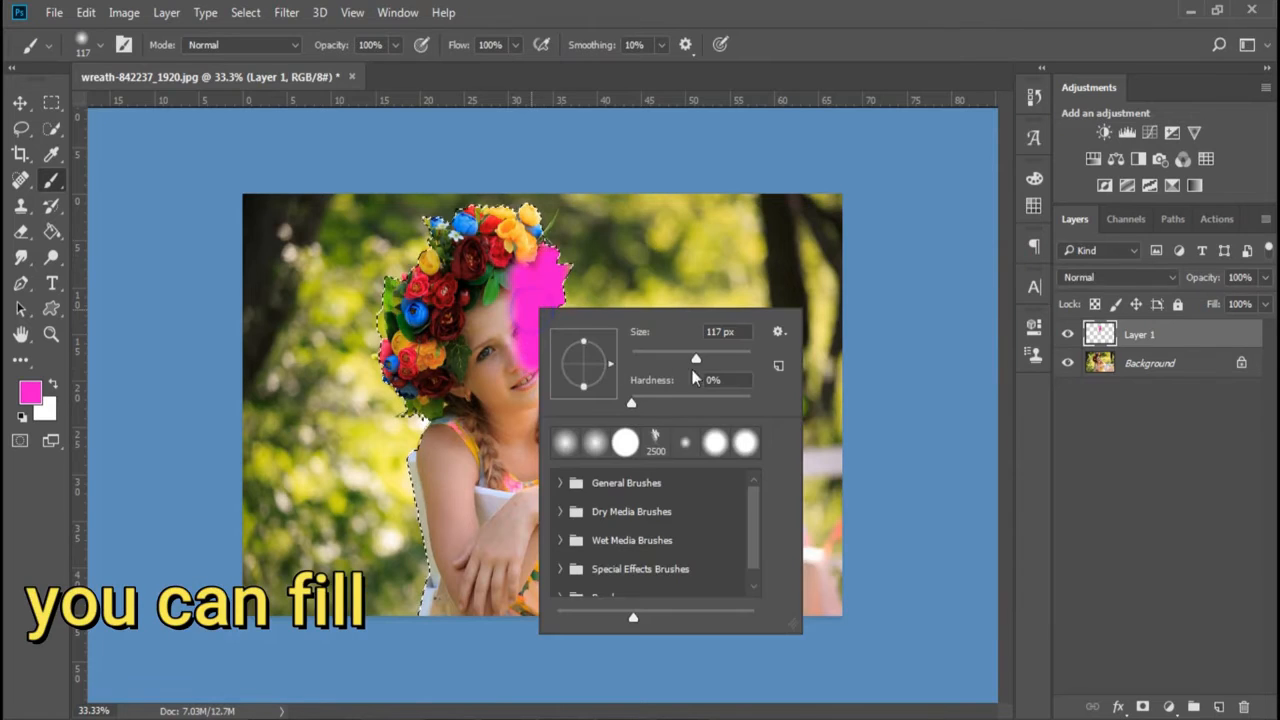
left_click_drag(694, 361, 728, 360)
mouse_move(524, 236)
left_mouse_down()
mouse_move(484, 226)
mouse_move(400, 358)
mouse_move(356, 332)
mouse_move(412, 241)
mouse_move(434, 470)
mouse_move(544, 343)
mouse_move(482, 478)
mouse_move(393, 550)
mouse_move(447, 632)
mouse_move(430, 517)
mouse_move(798, 593)
mouse_move(715, 583)
mouse_move(653, 478)
mouse_move(755, 511)
mouse_move(564, 454)
mouse_move(612, 506)
mouse_move(549, 417)
mouse_move(681, 440)
mouse_move(617, 391)
mouse_move(708, 447)
mouse_move(598, 262)
left_mouse_up()
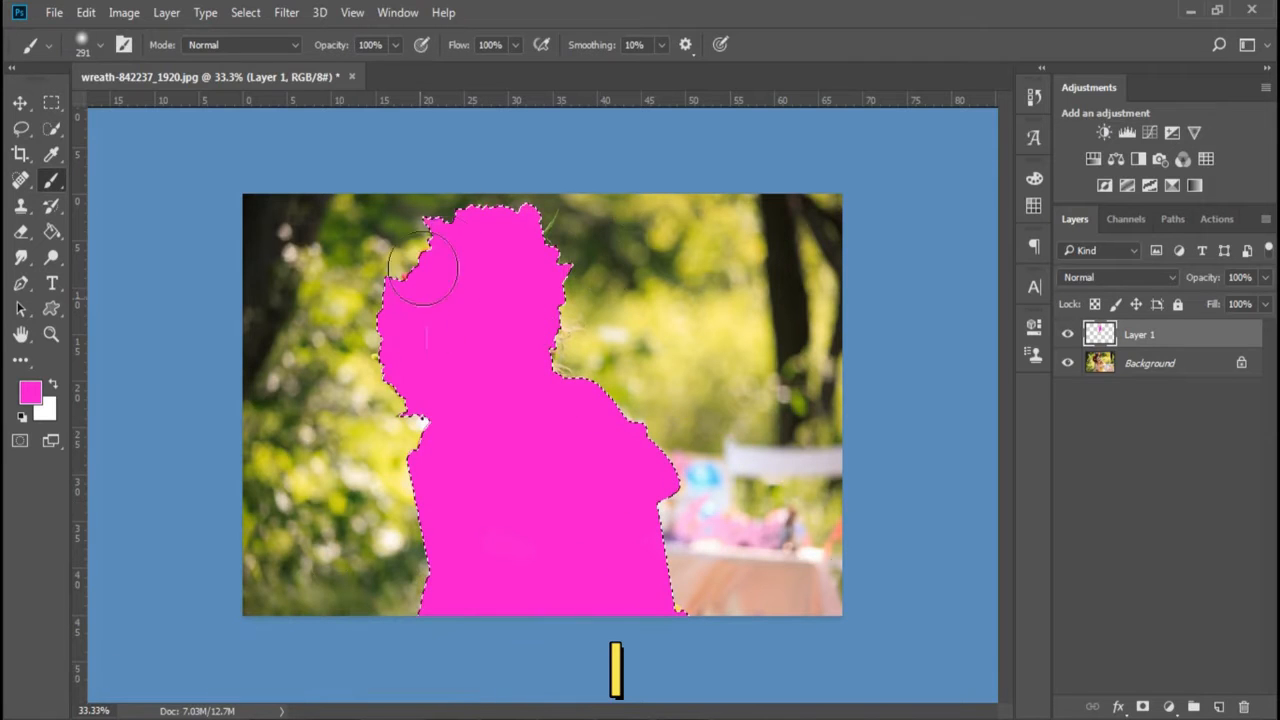
key("ctrl+d")
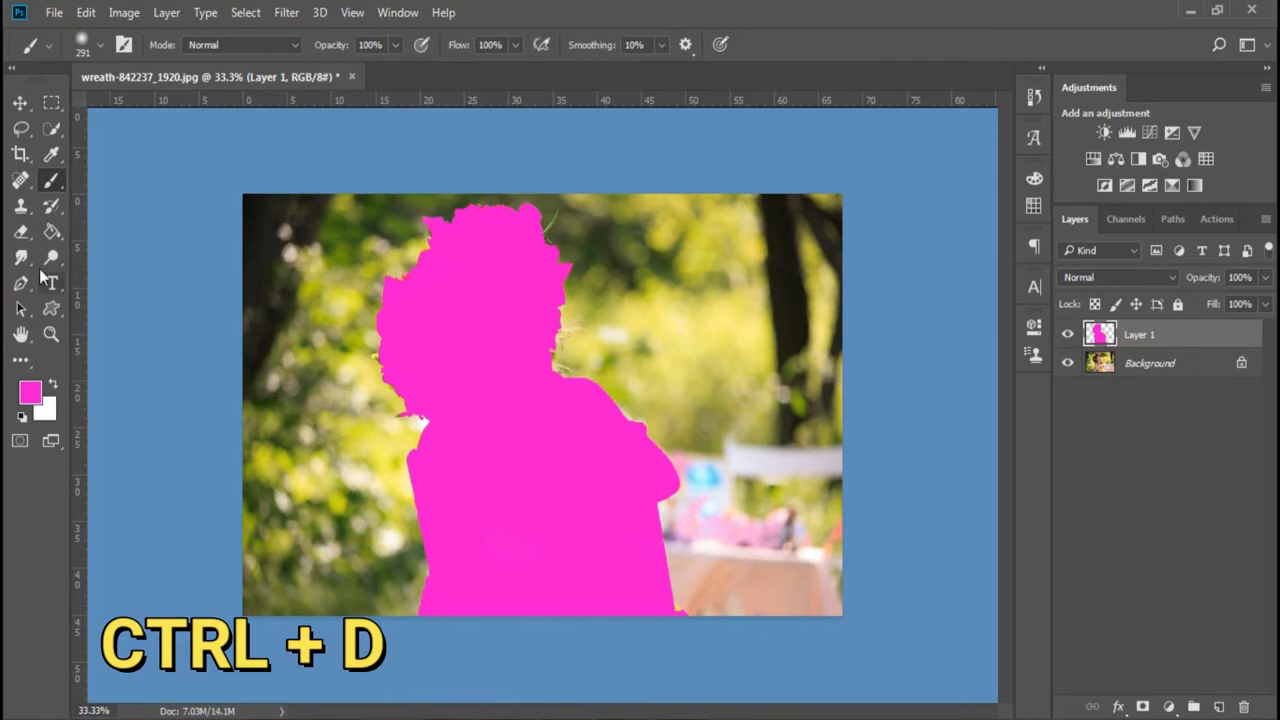
Check the Read_Me notes in Notepad for the required layer name and rename the painted layer "brush".
left_click(20, 101)
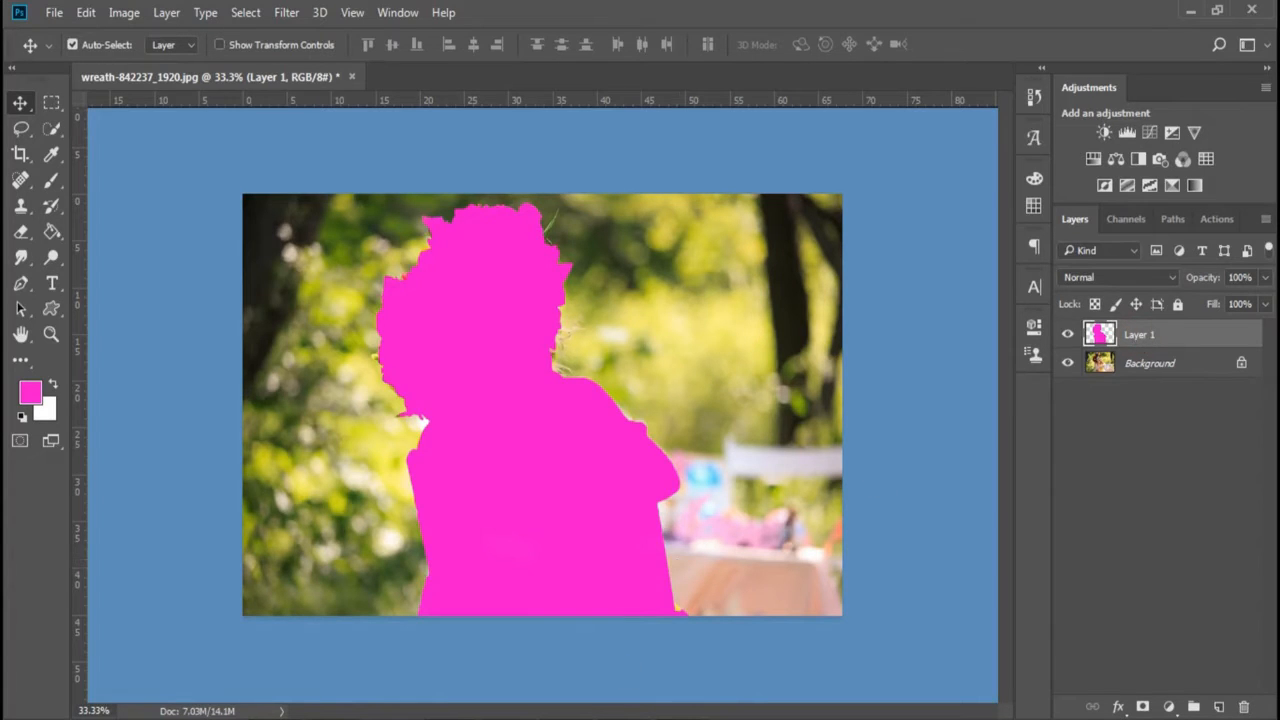
left_click(455, 719)
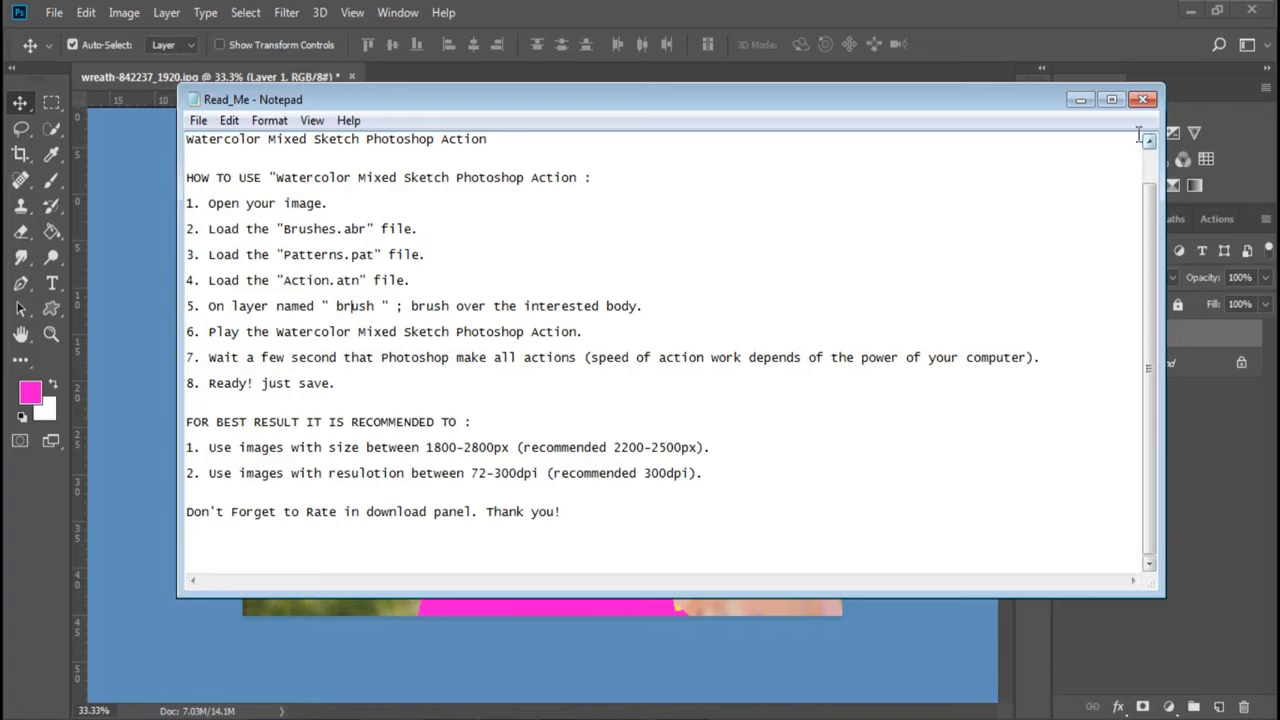
left_click(1082, 101)
double_click(1136, 336)
type("b")
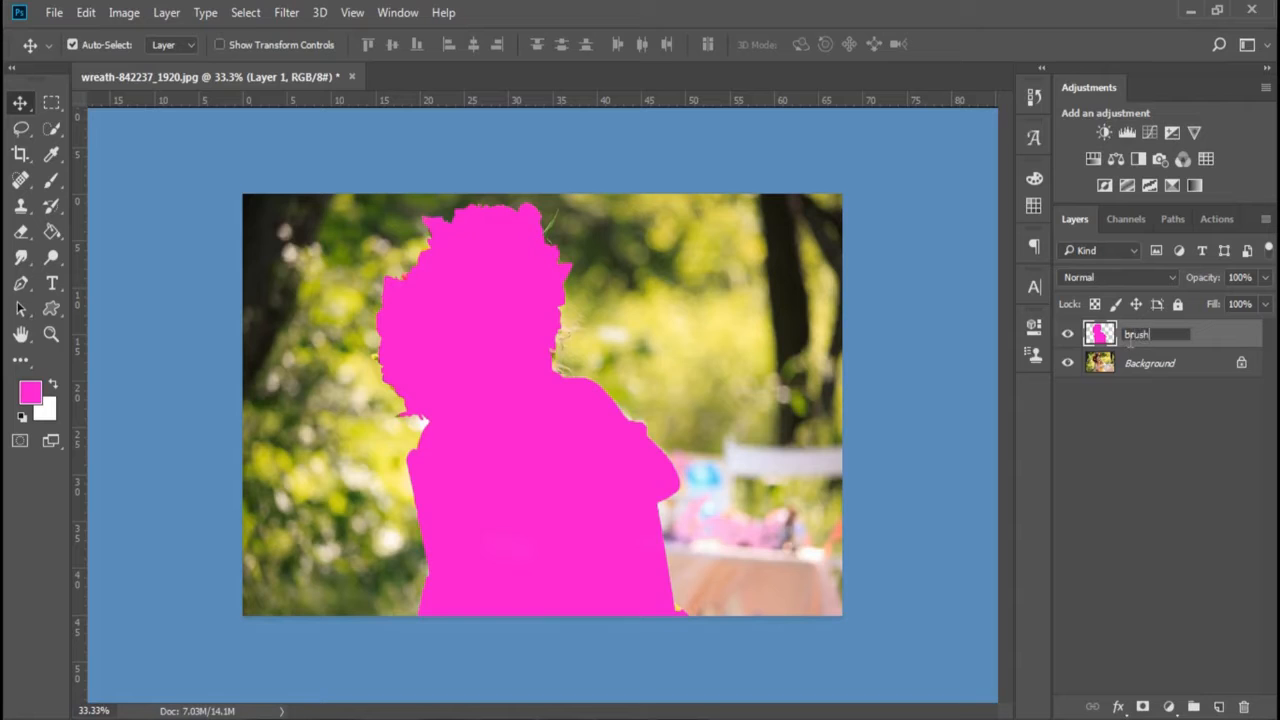
type("rush")
key("Return")
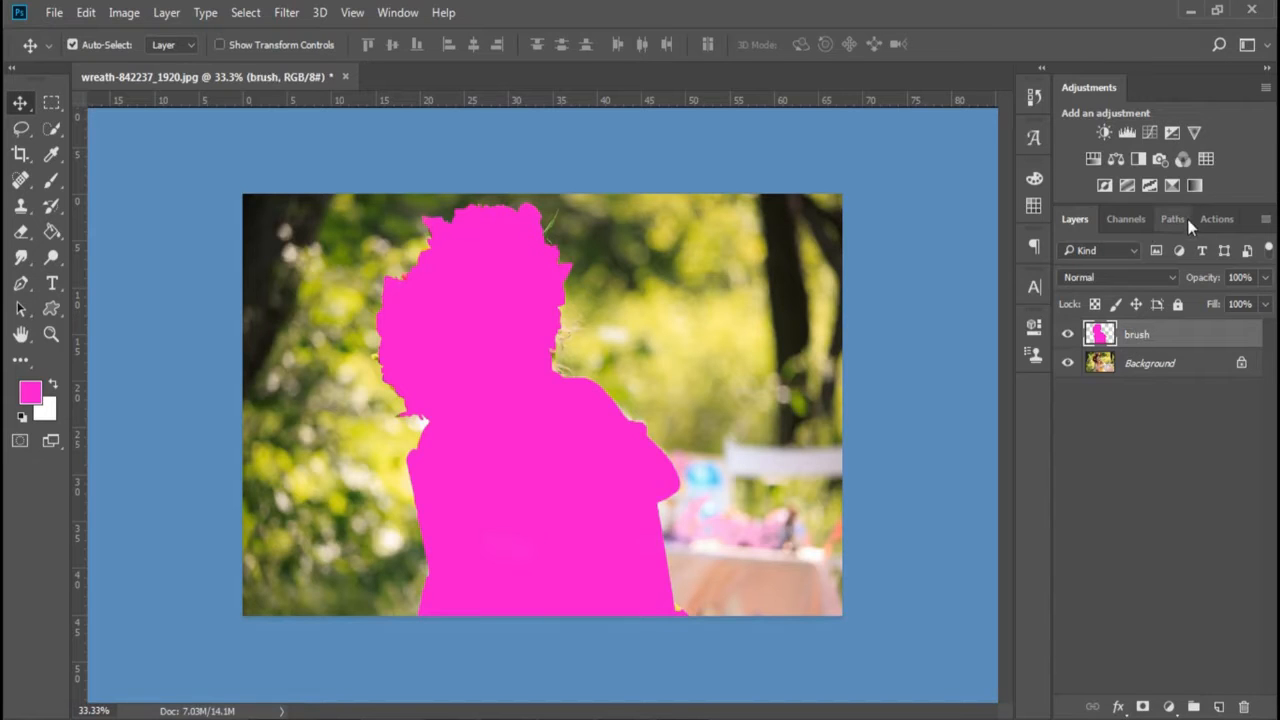
Run the "Play" action from the Watercolor Mixed Sketch set on the photo and return to the layer list.
left_click(1214, 219)
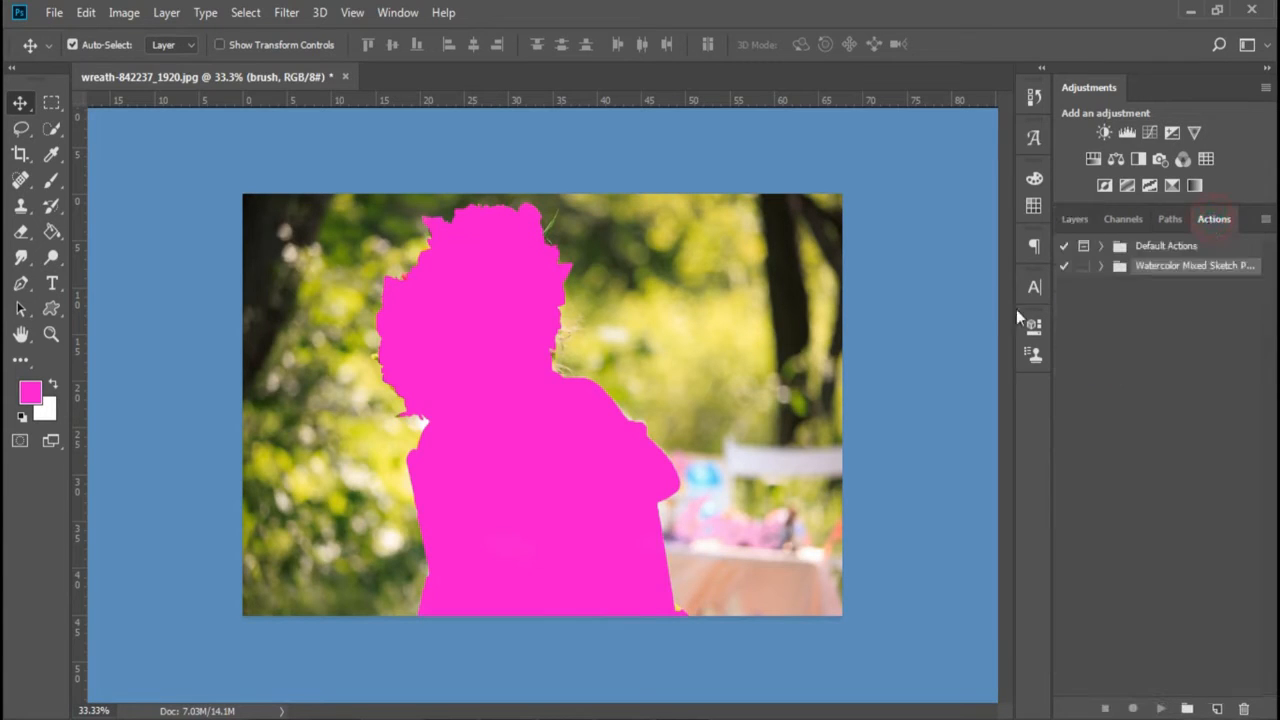
left_click(1104, 267)
left_click(1148, 286)
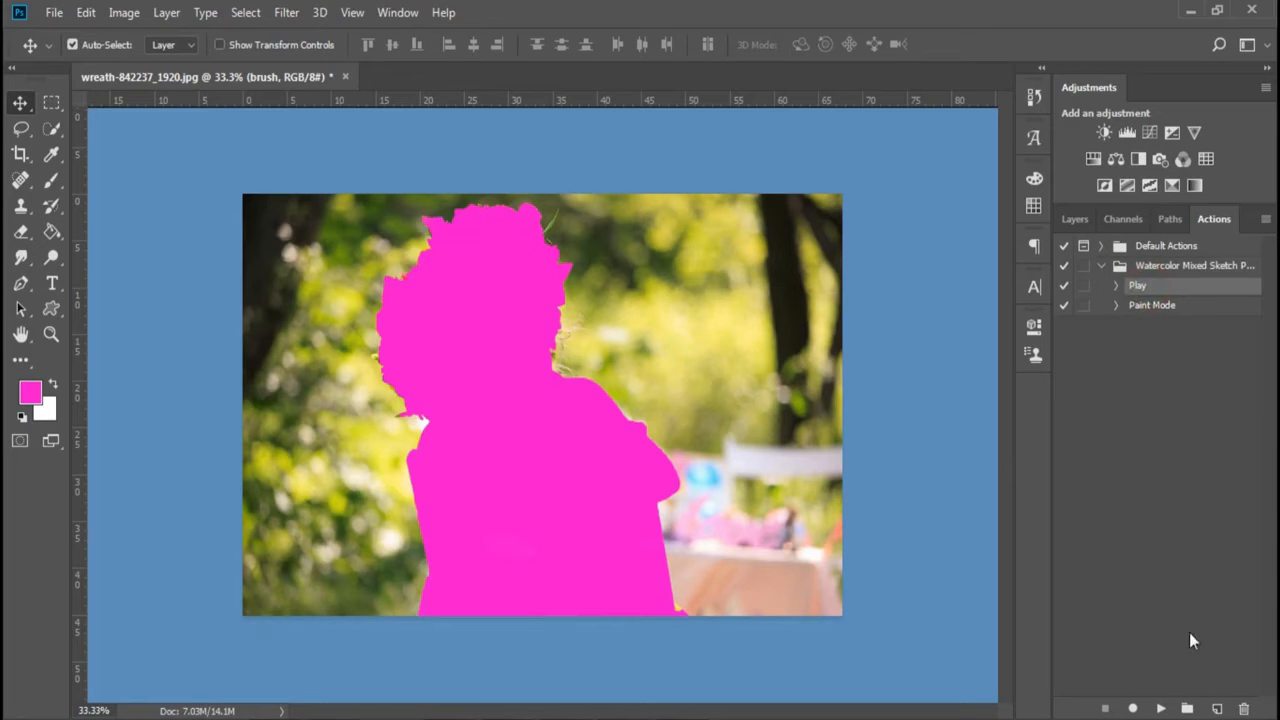
left_click(1160, 708)
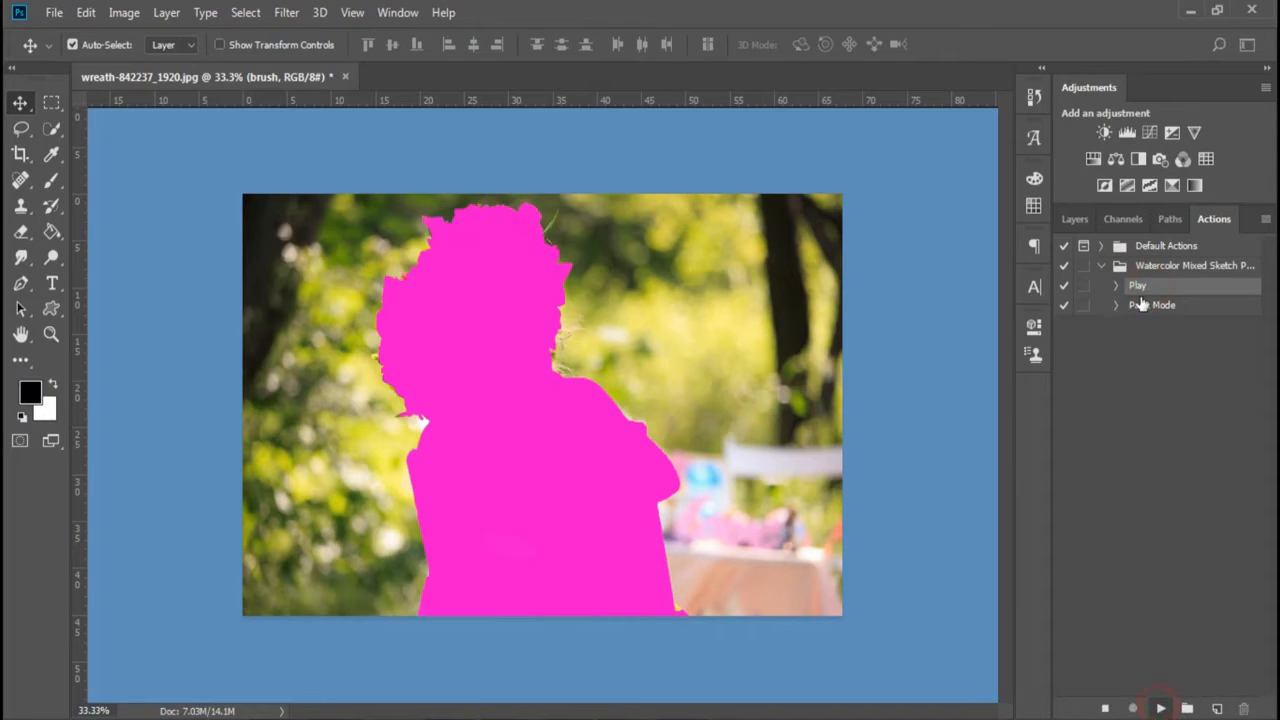
left_click(1075, 219)
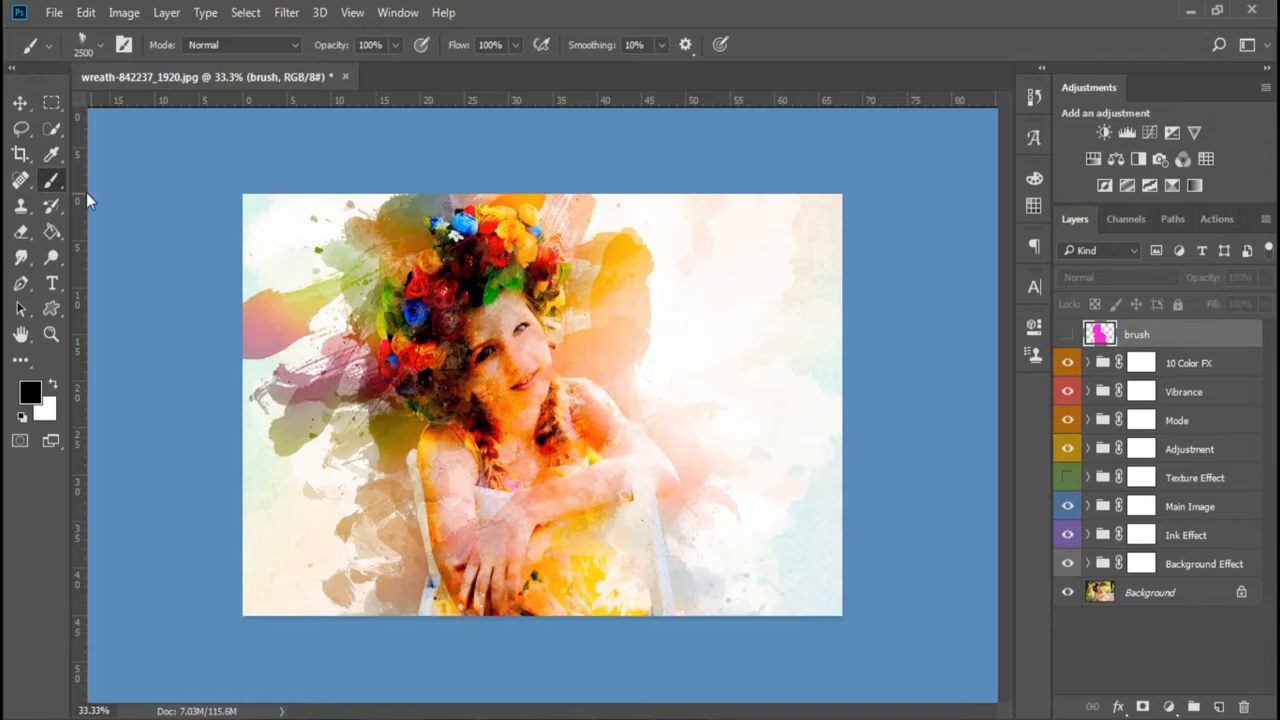
Review the recommended image size and resolution in the Read_Me notes in Notepad.
left_click(20, 103)
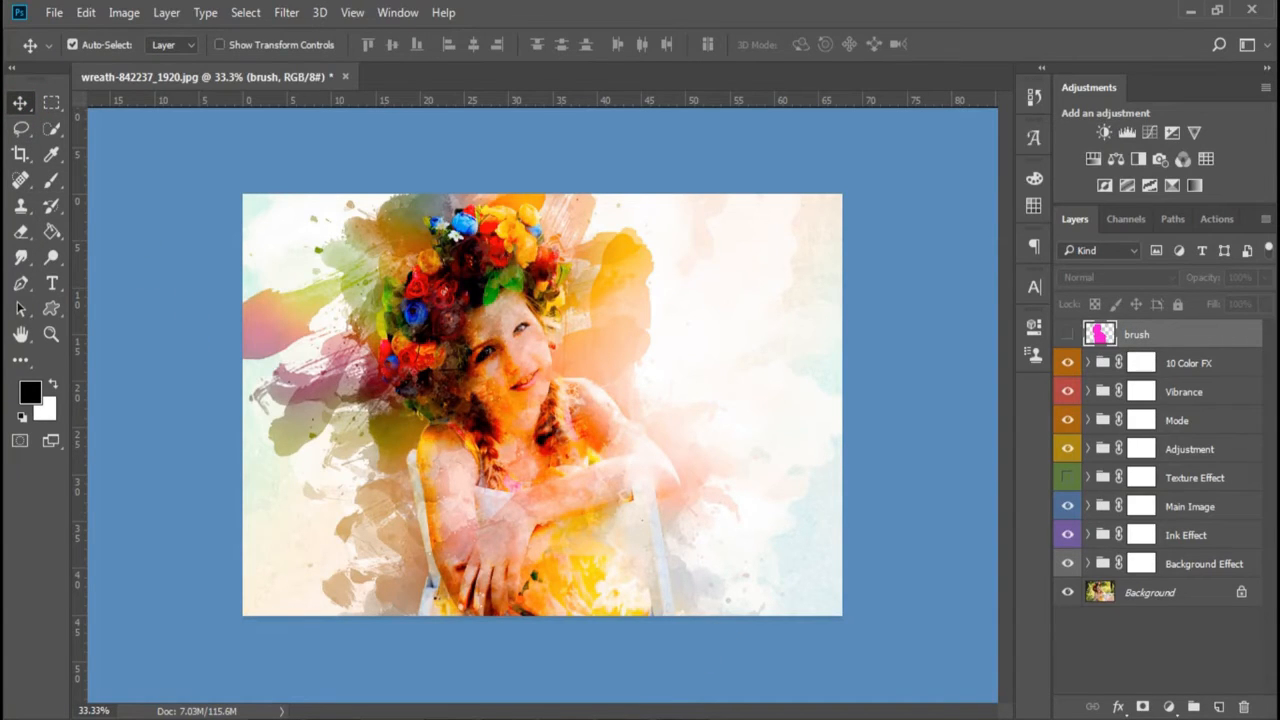
left_click(622, 718)
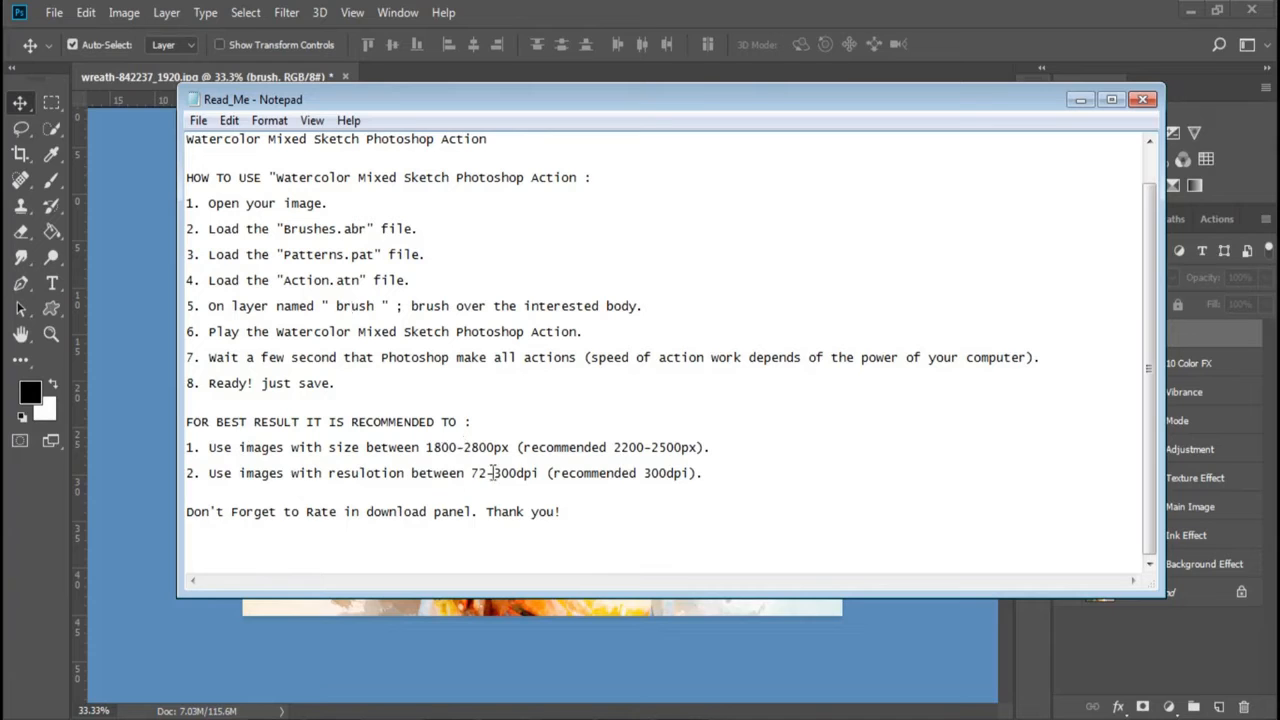
left_click(1080, 101)
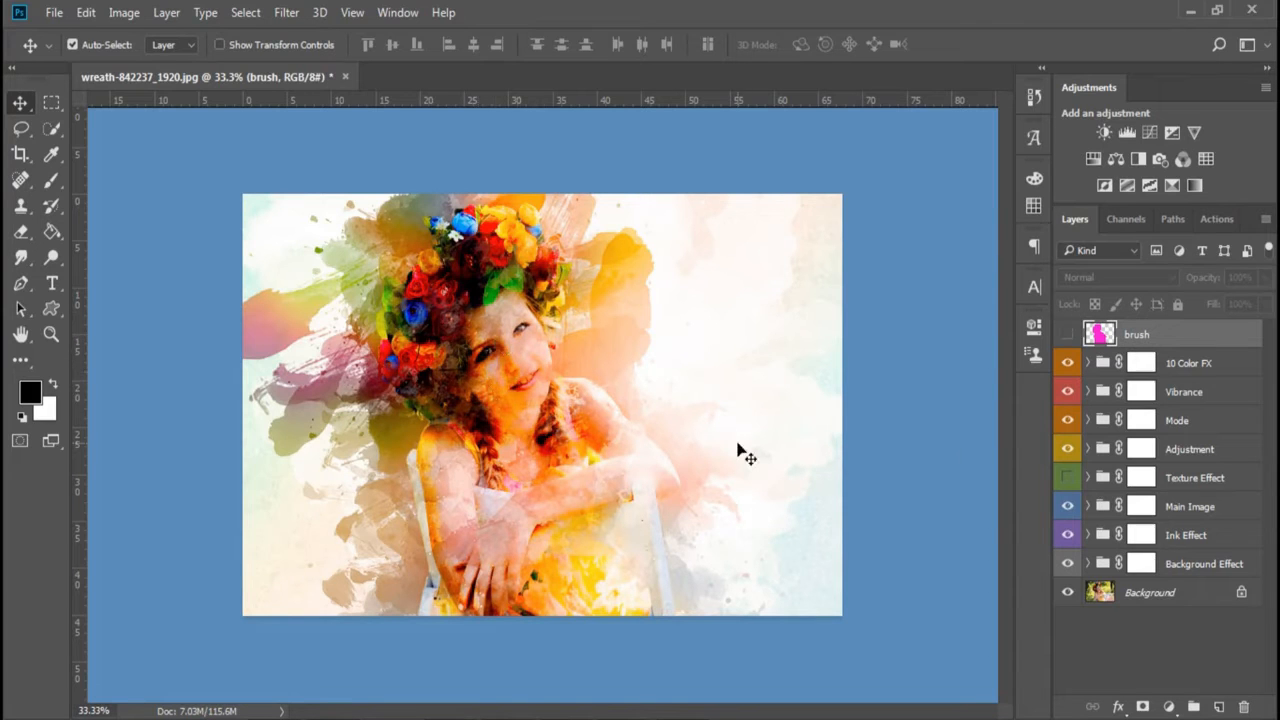
Expand the Main Image group and select the layer mask of IMGEFT 3.
left_click(1100, 506)
key("x")
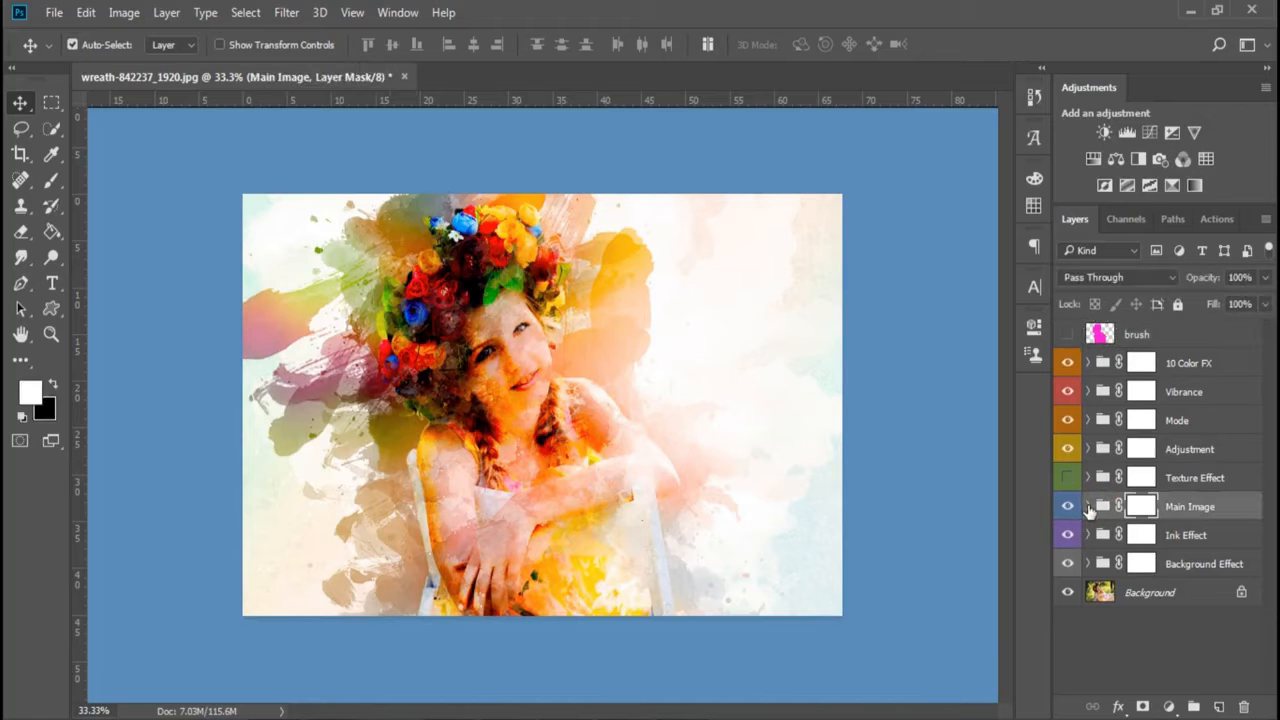
left_click(1088, 507)
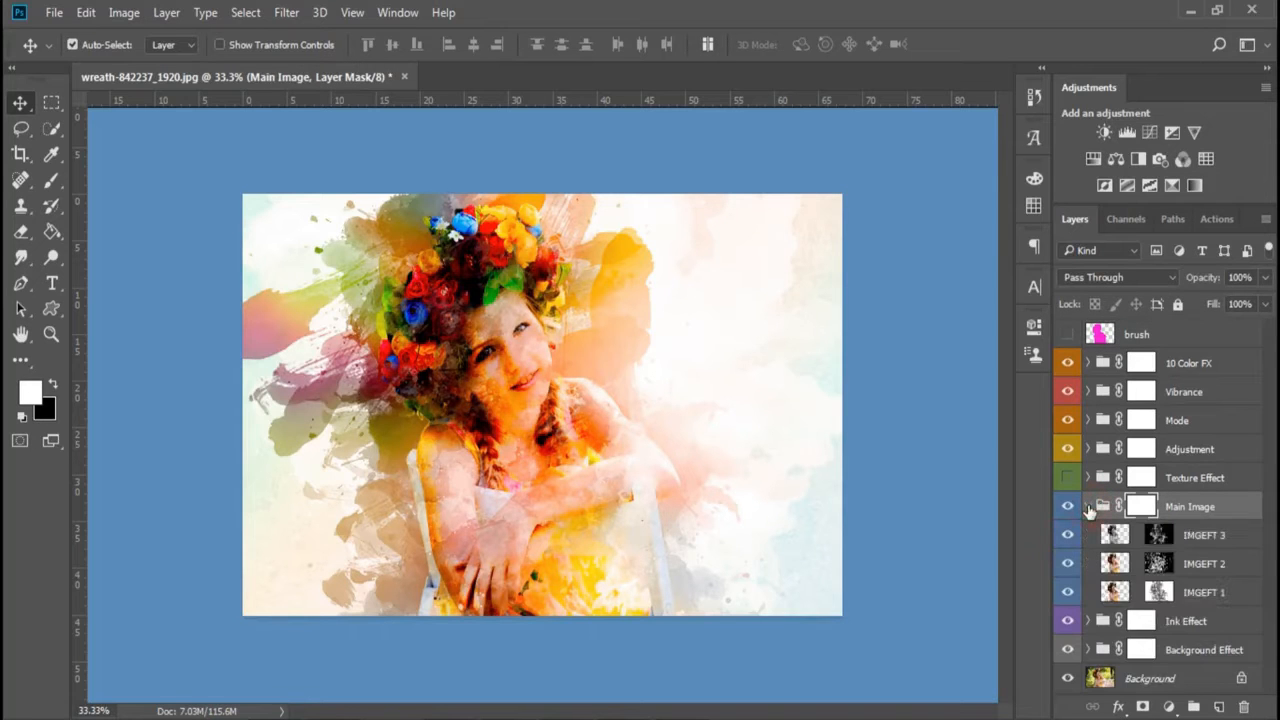
left_click(1158, 535)
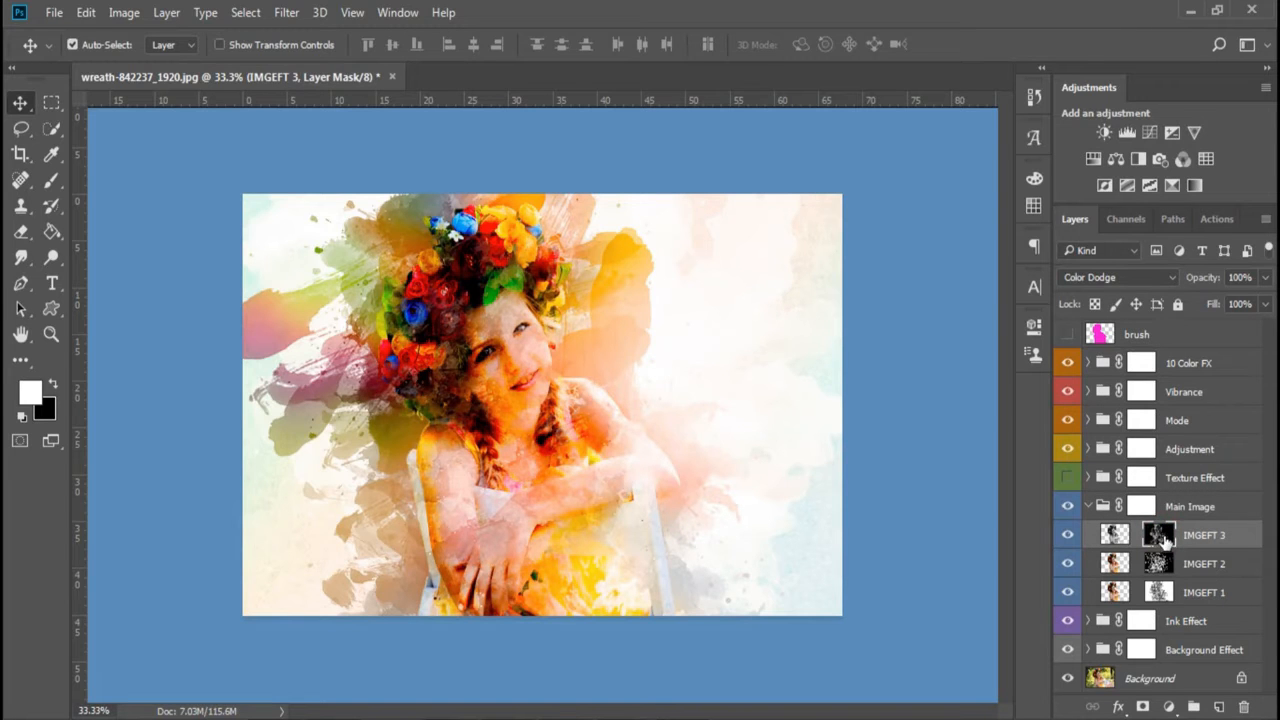
left_click(1110, 537)
left_click(1161, 537)
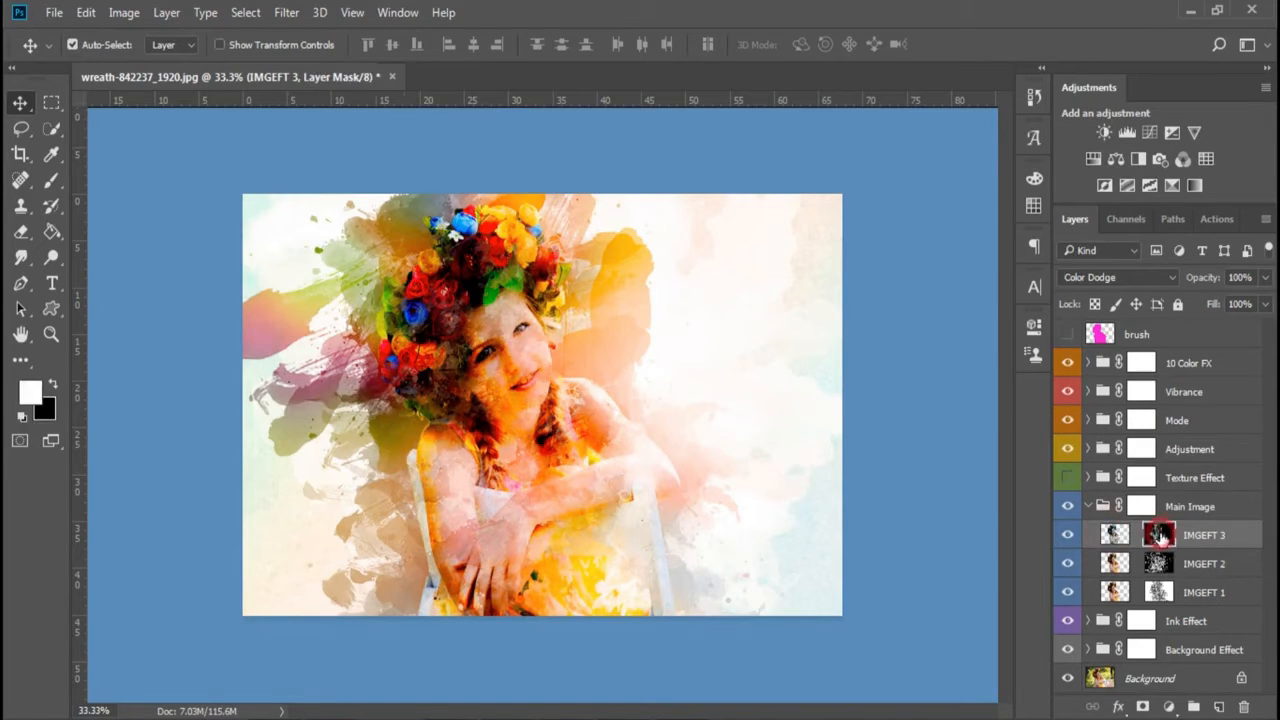
Set up the Brush tool with the Soft Round brush from General Brushes at a size of 104 px.
left_click(52, 180)
right_click(447, 325)
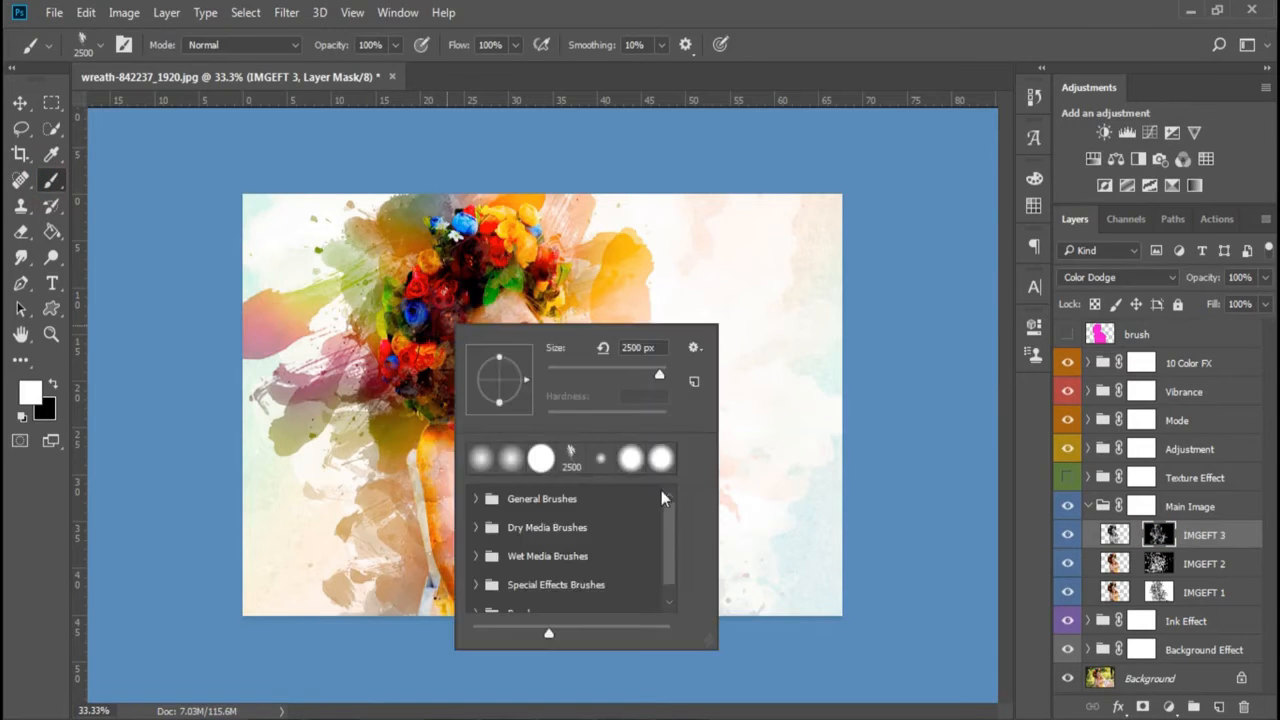
left_click(477, 503)
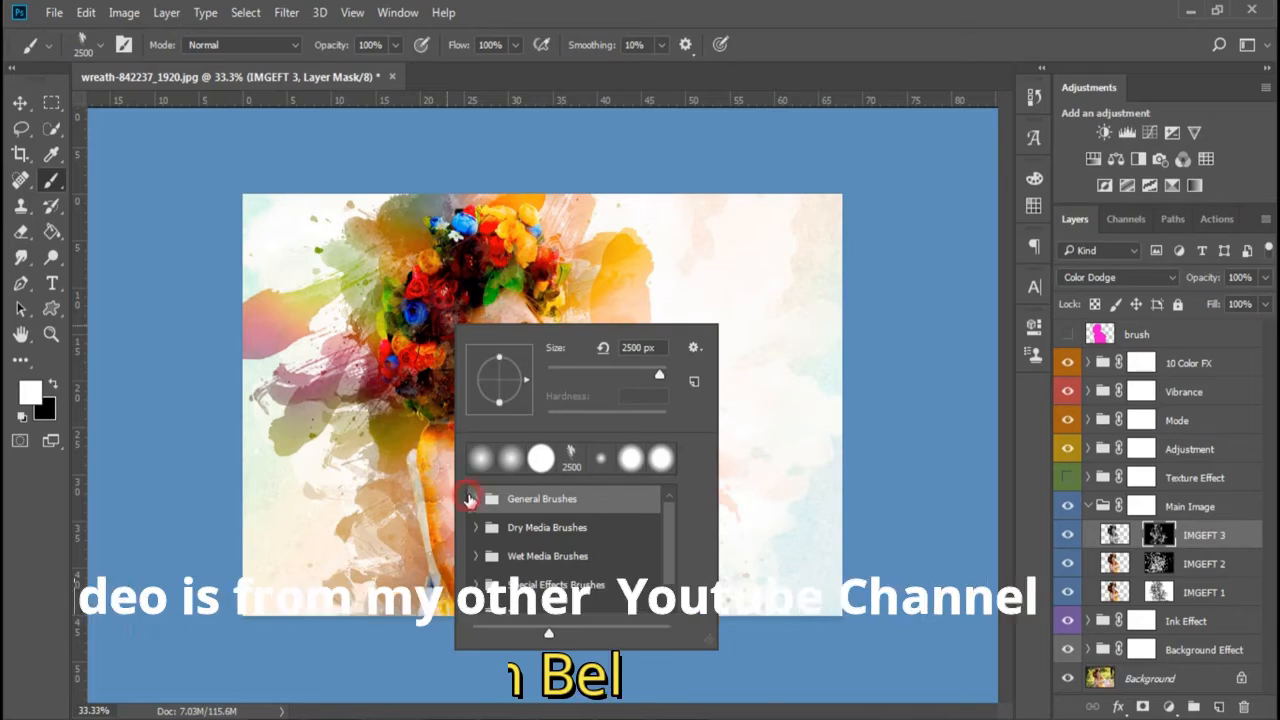
double_click(470, 497)
right_click(468, 400)
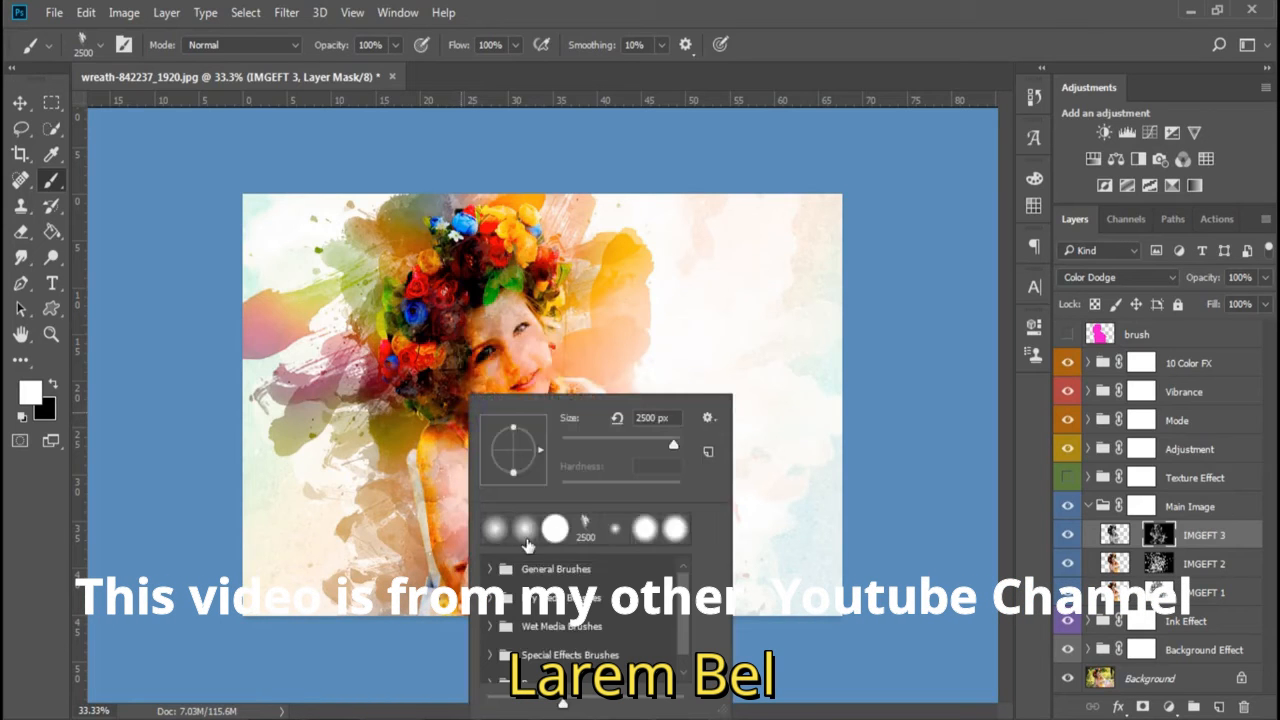
left_click(486, 559)
left_click(491, 570)
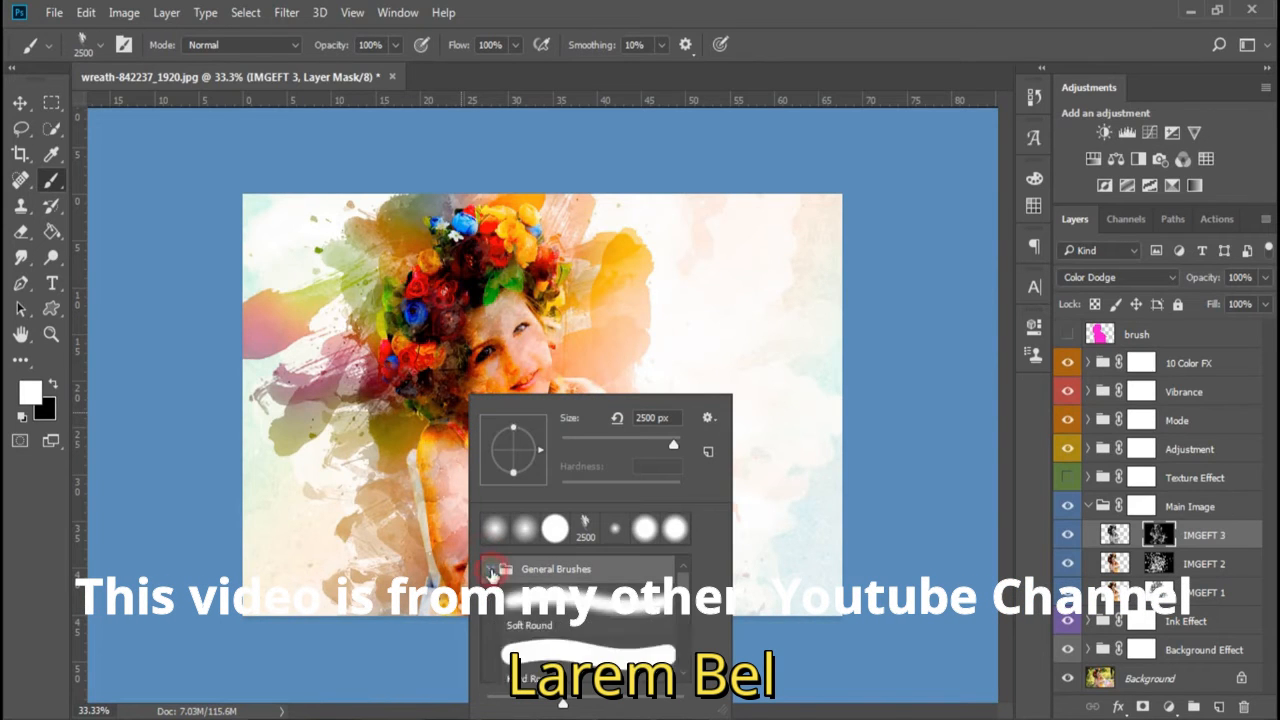
left_click(540, 608)
right_click(536, 312)
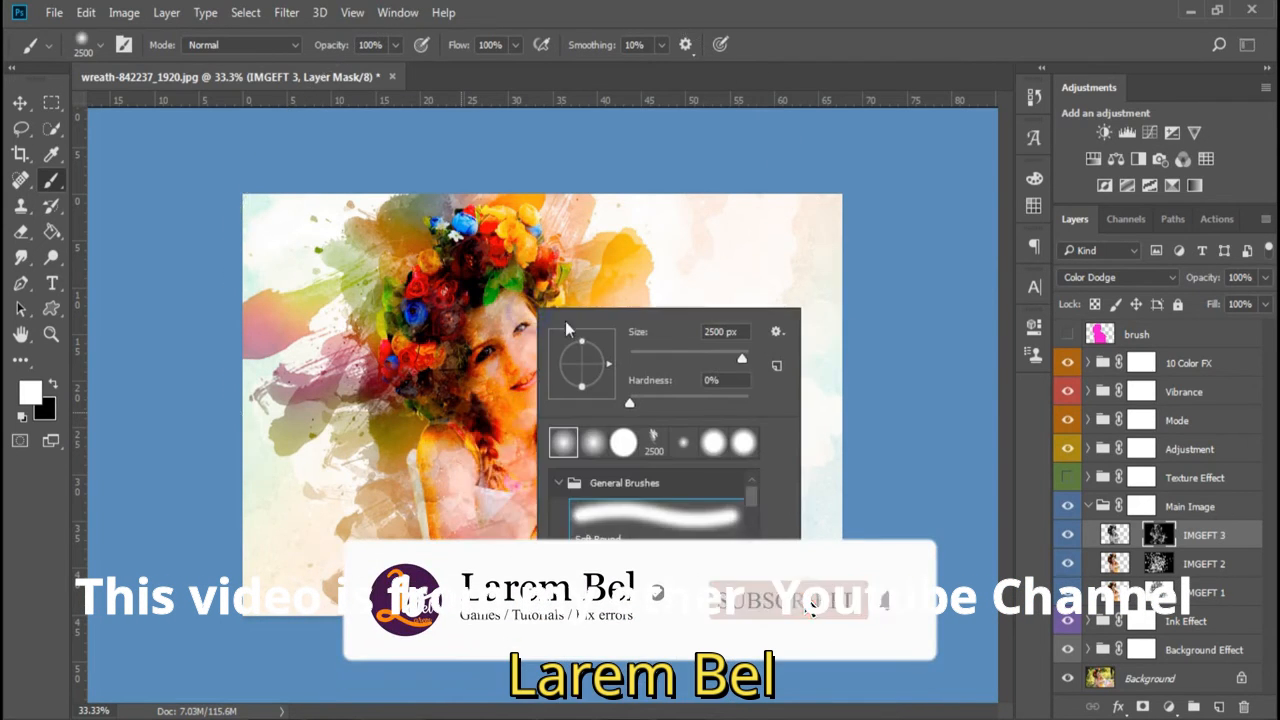
left_click(688, 354)
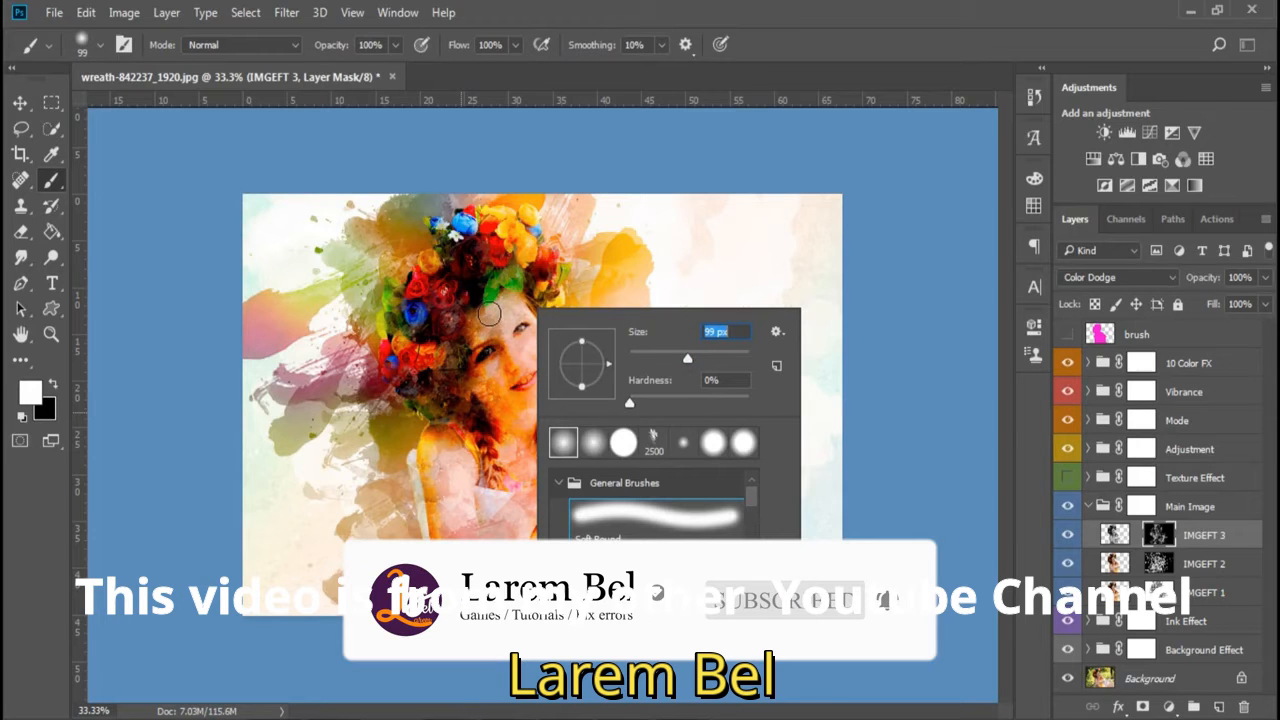
left_click(691, 357)
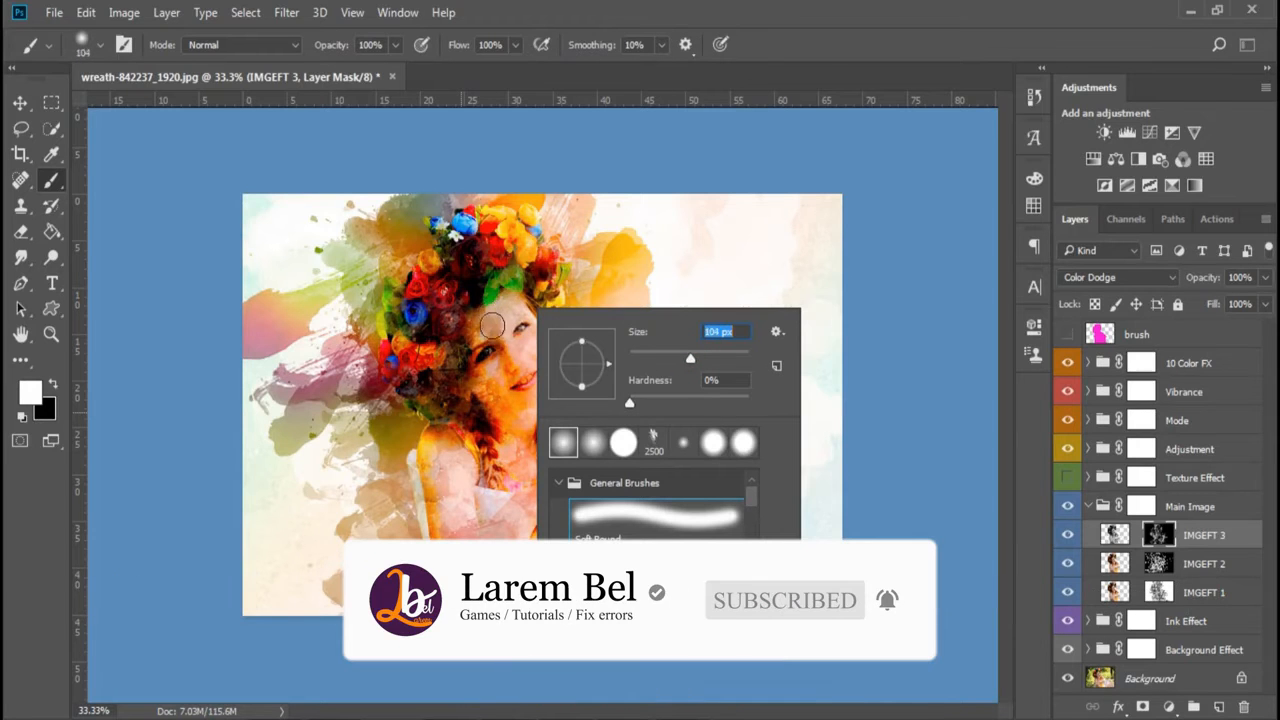
Paint black over the girl's face on the layer masks of IMGEFT 3 and IMGEFT 2.
left_click(30, 394)
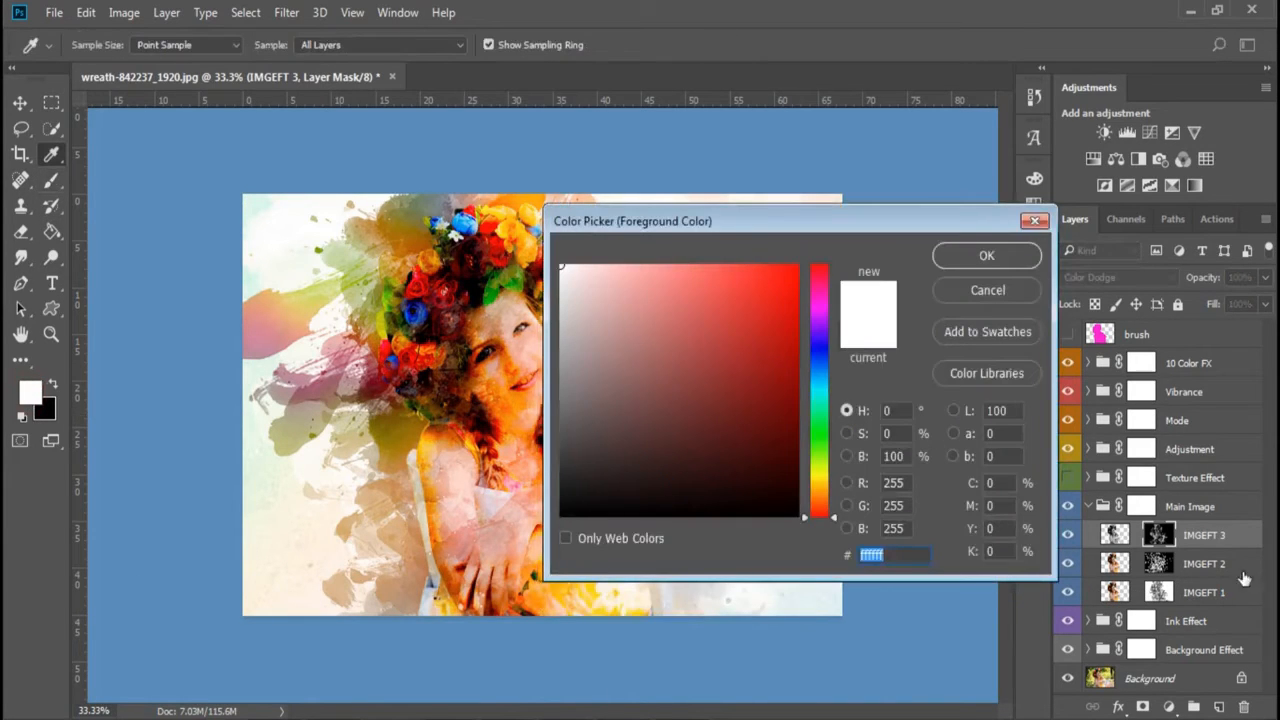
left_click(1008, 300)
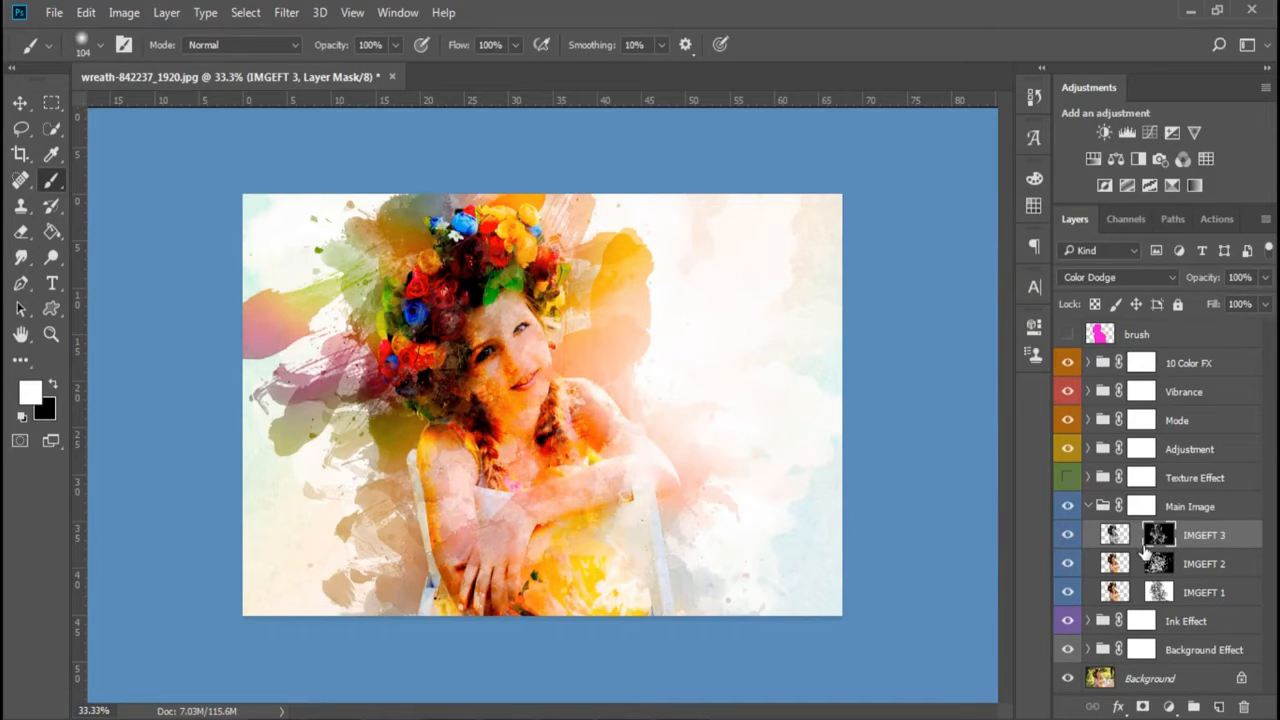
left_click(50, 384)
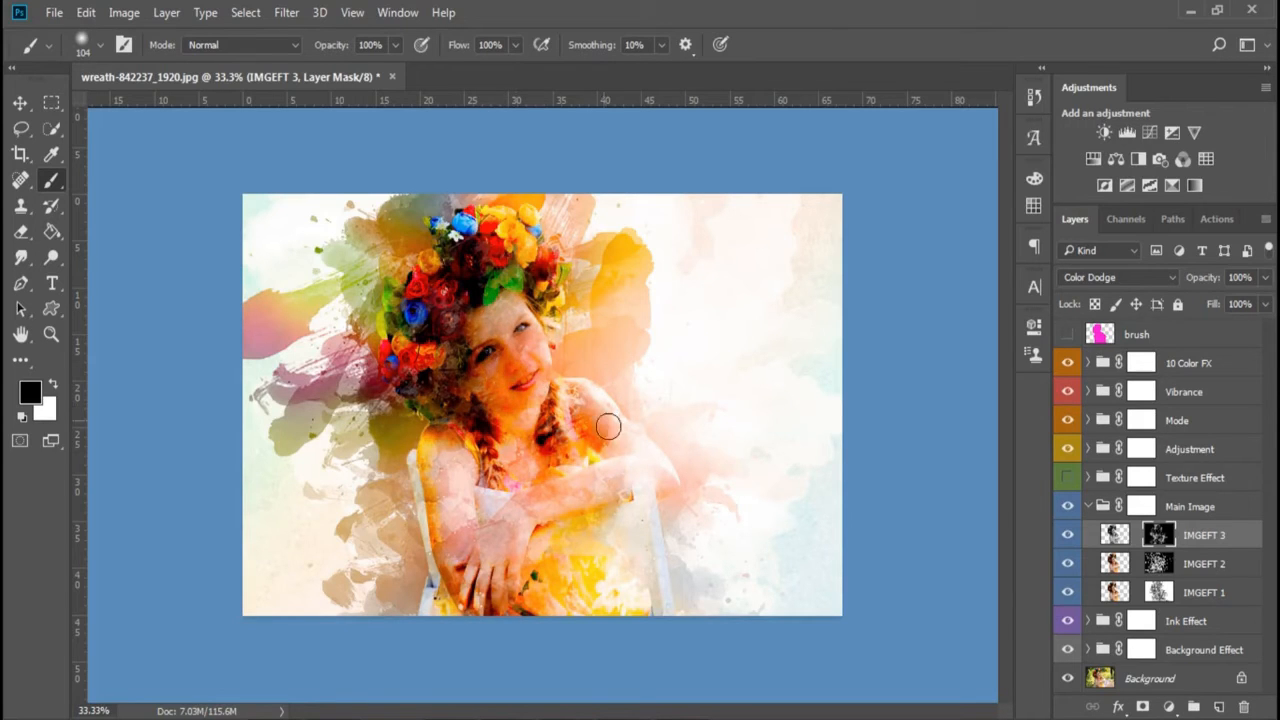
left_click(1160, 564)
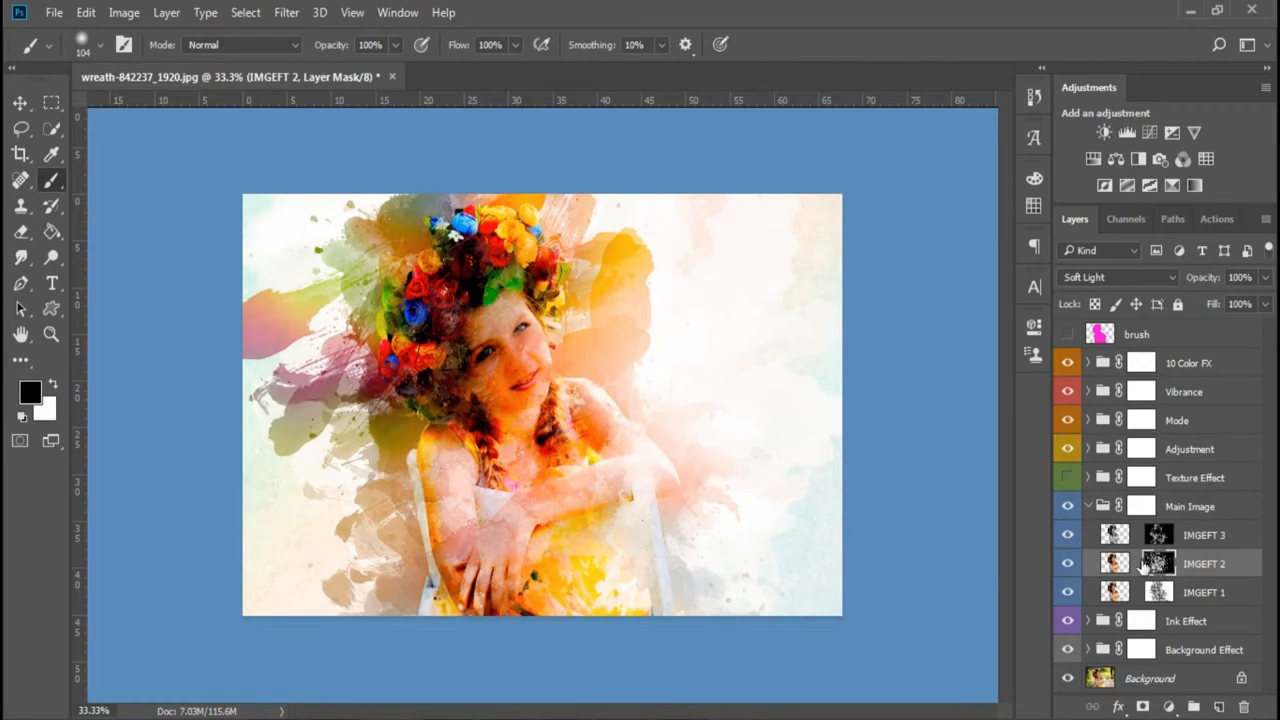
mouse_move(529, 326)
left_mouse_down()
mouse_move(508, 313)
mouse_move(519, 364)
mouse_move(536, 361)
mouse_move(529, 393)
mouse_move(485, 345)
mouse_move(489, 319)
mouse_move(490, 372)
mouse_move(507, 320)
left_mouse_up()
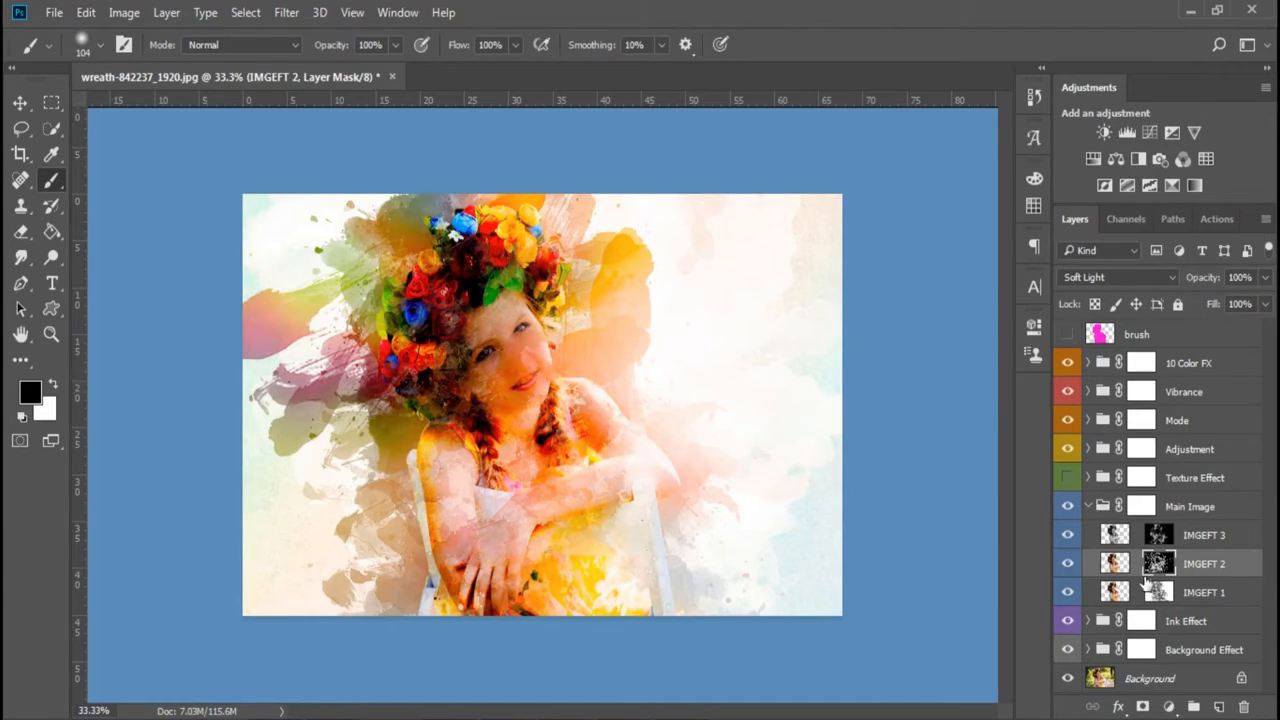
Paint white over the girl's face on the IMGEFT 1 layer mask to bring back its clean detail.
left_click(1155, 590)
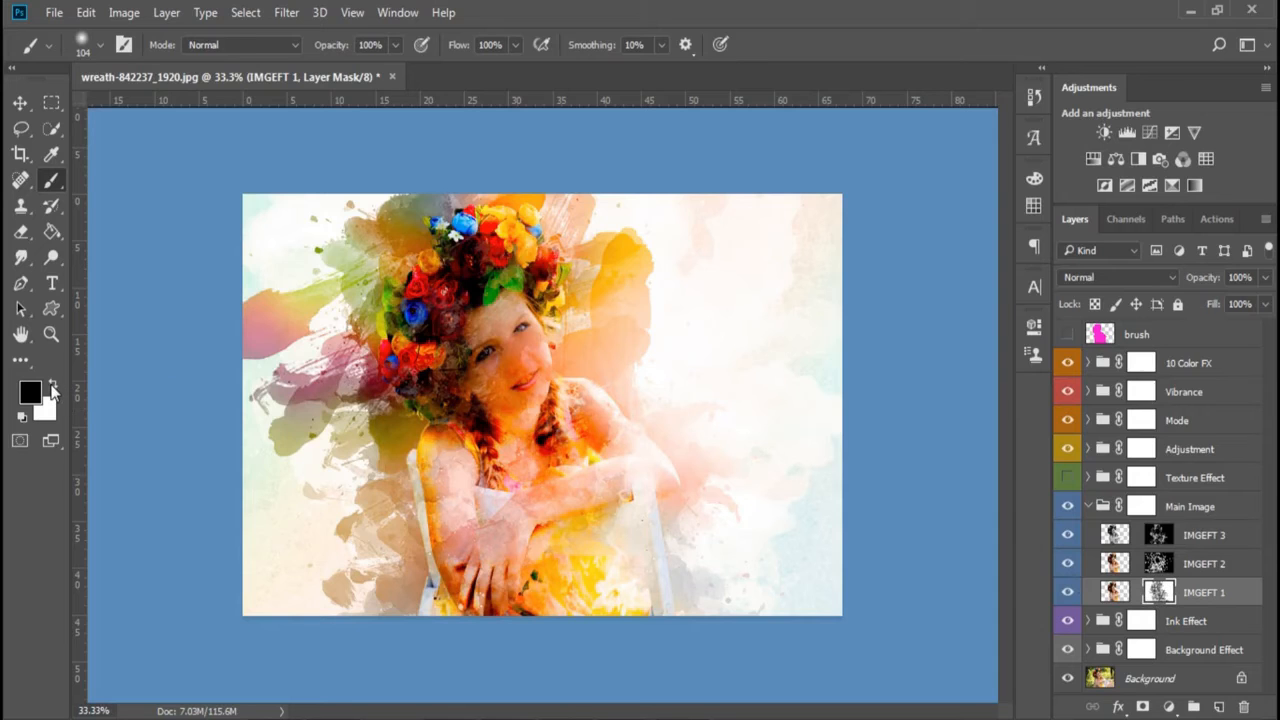
left_click(51, 383)
mouse_move(480, 364)
left_mouse_down()
mouse_move(494, 392)
mouse_move(518, 391)
mouse_move(497, 325)
mouse_move(502, 375)
mouse_move(504, 310)
mouse_move(529, 369)
mouse_move(517, 315)
mouse_move(539, 346)
mouse_move(515, 400)
mouse_move(528, 371)
mouse_move(515, 390)
mouse_move(500, 347)
mouse_move(486, 355)
mouse_move(519, 420)
left_mouse_up()
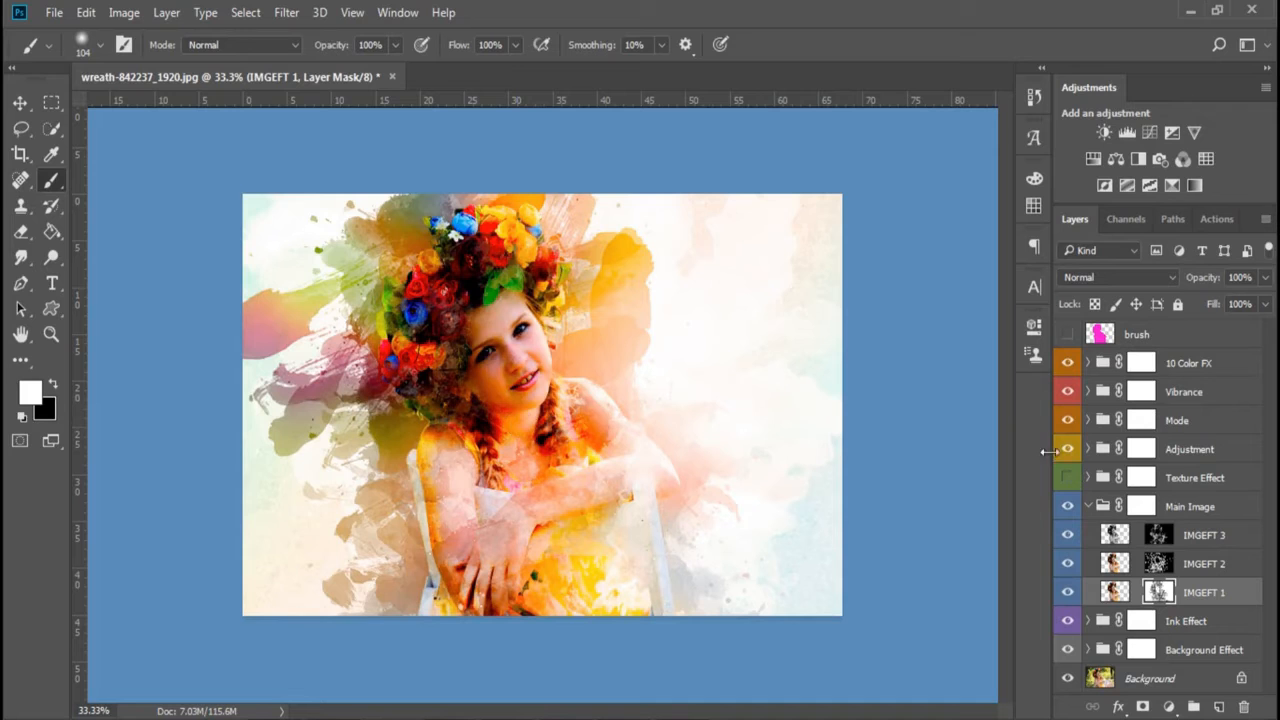
Try painting white over the girl's neck on the IMGEFT 3 layer mask.
left_click(1158, 563)
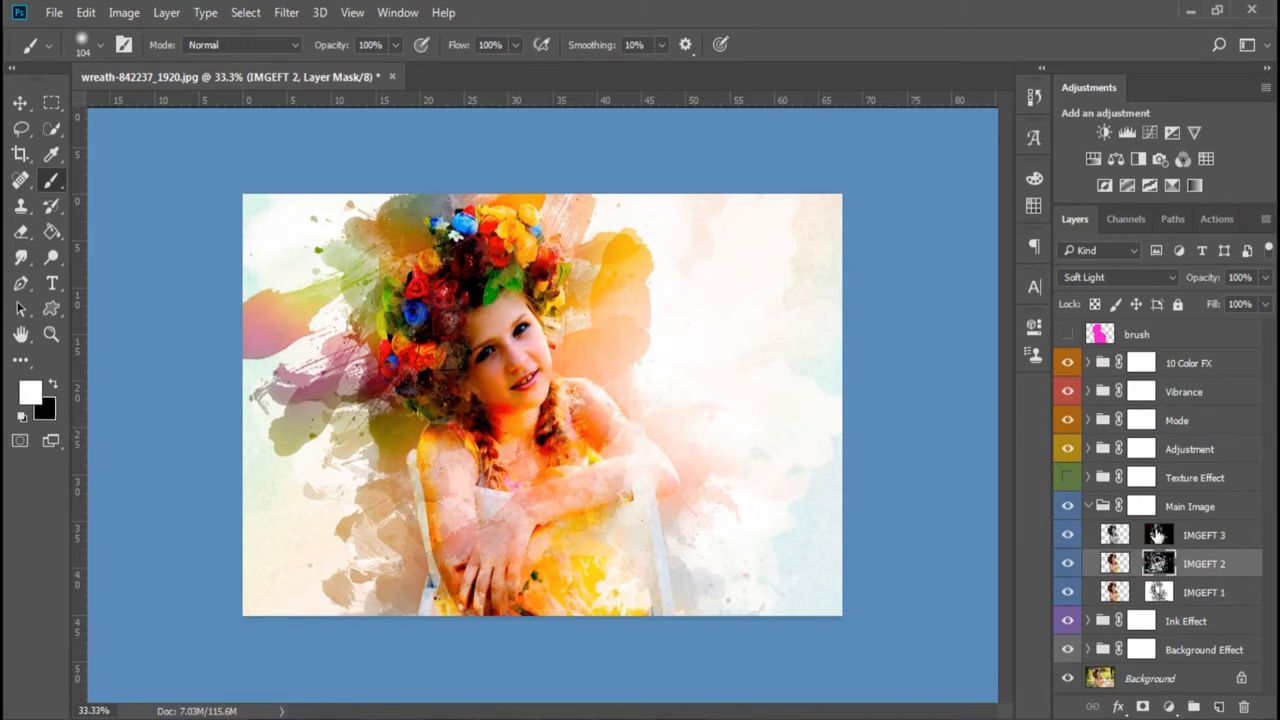
left_click(1158, 535)
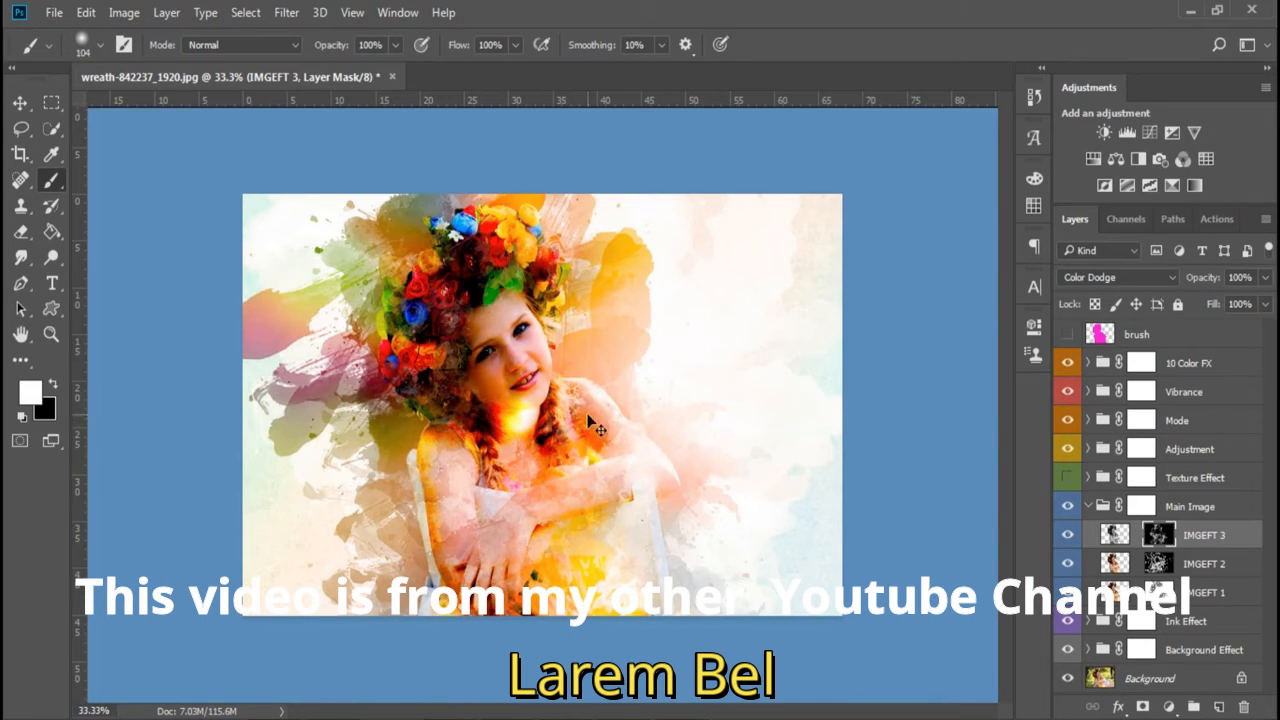
key("ctrl+2")
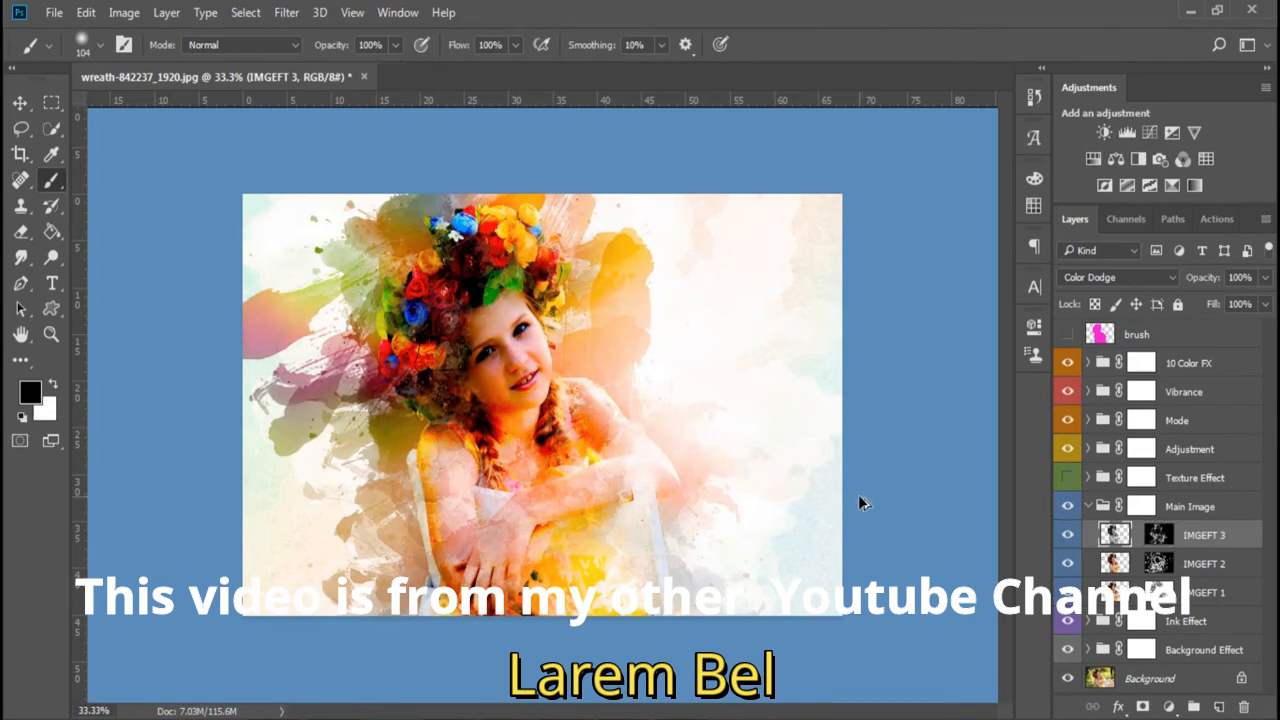
Paint black over the neck area on the IMGEFT 2 and IMGEFT 3 layer masks, finishing with the Move tool.
left_click(1158, 563)
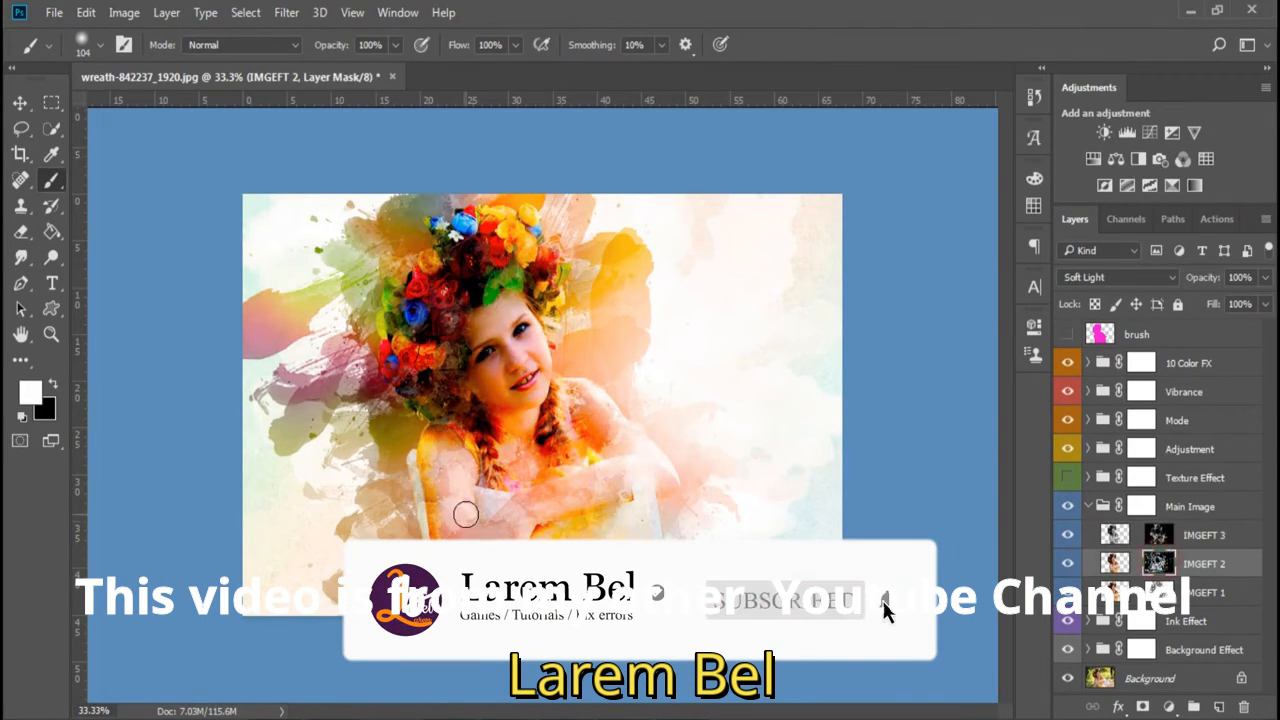
key("x")
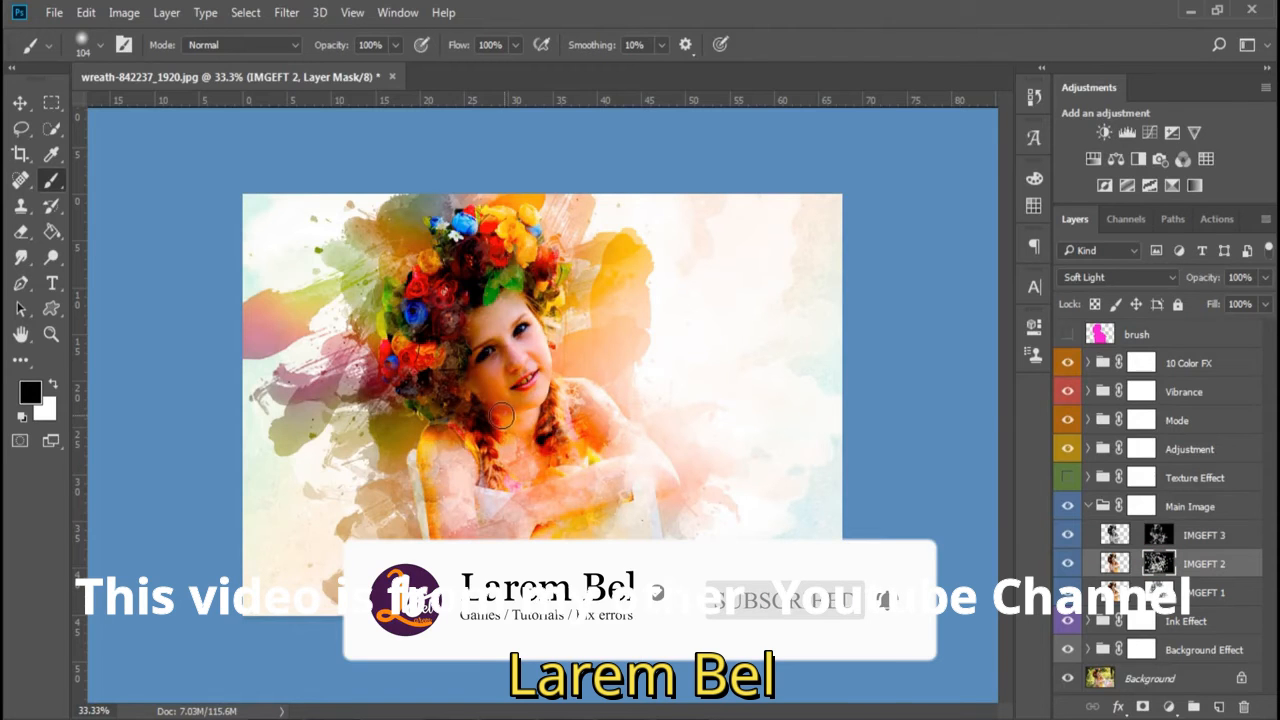
left_click(1160, 536)
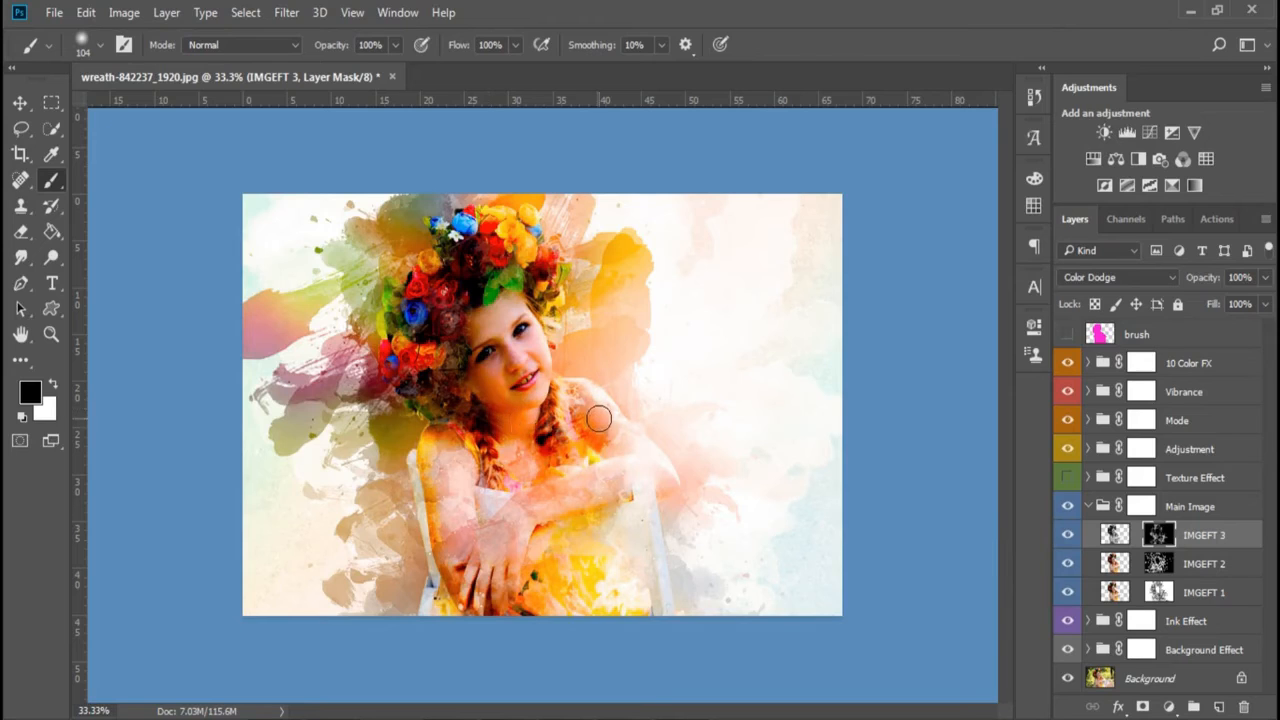
key("v")
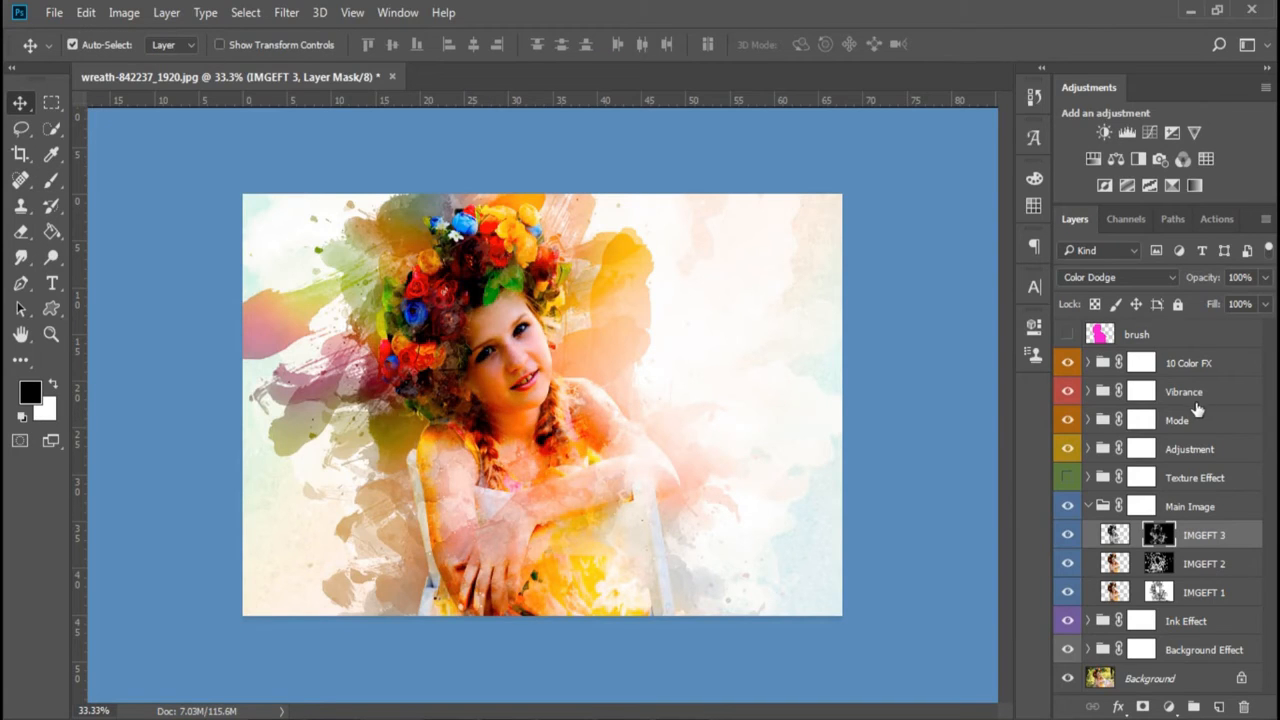
Expand the 10 Color FX group, show Curves 10 and try out the Curves 9 color effect.
left_click(1087, 364)
left_click(1065, 393)
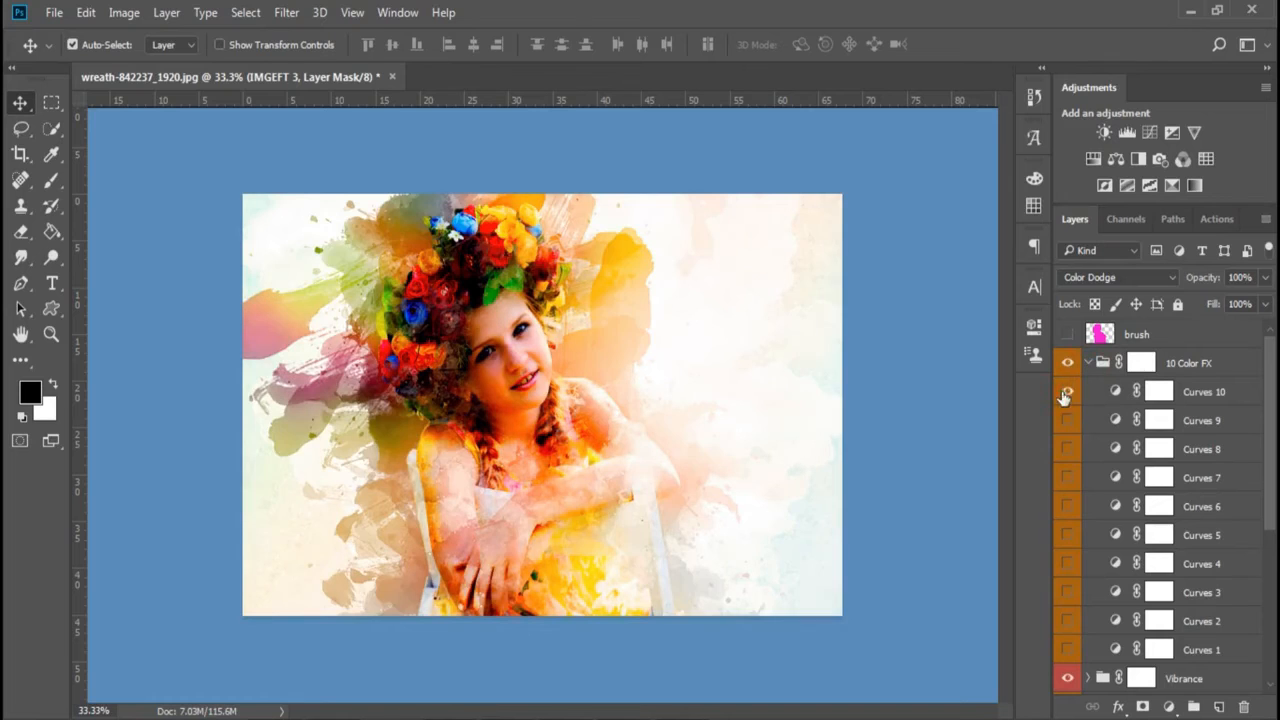
left_click(1065, 420)
left_click(1065, 420)
left_click(1068, 419)
scroll(1079, 404, "down", 1)
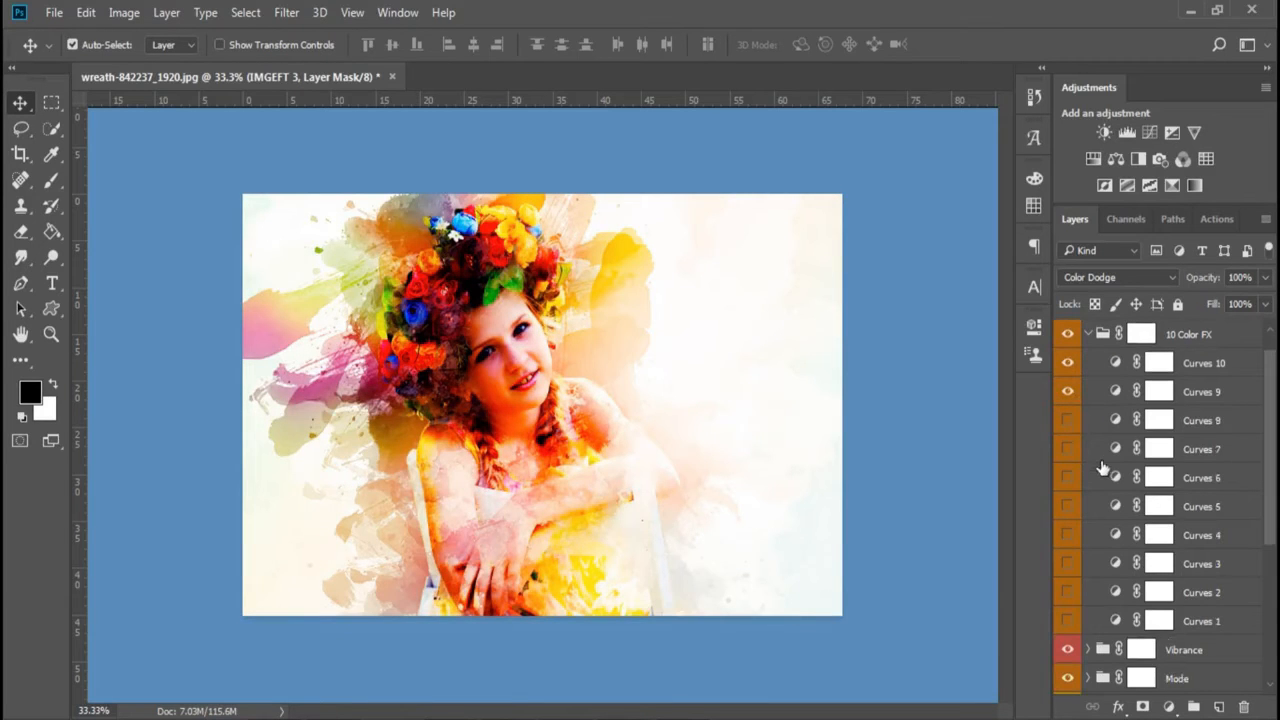
Preview other Curves effects such as Curves 8, leave only Curves 10 visible, and collapse the 10 Color FX group.
left_click(1068, 420)
left_click(1068, 363)
left_click(1066, 448)
left_click(1064, 448)
left_click(1068, 398)
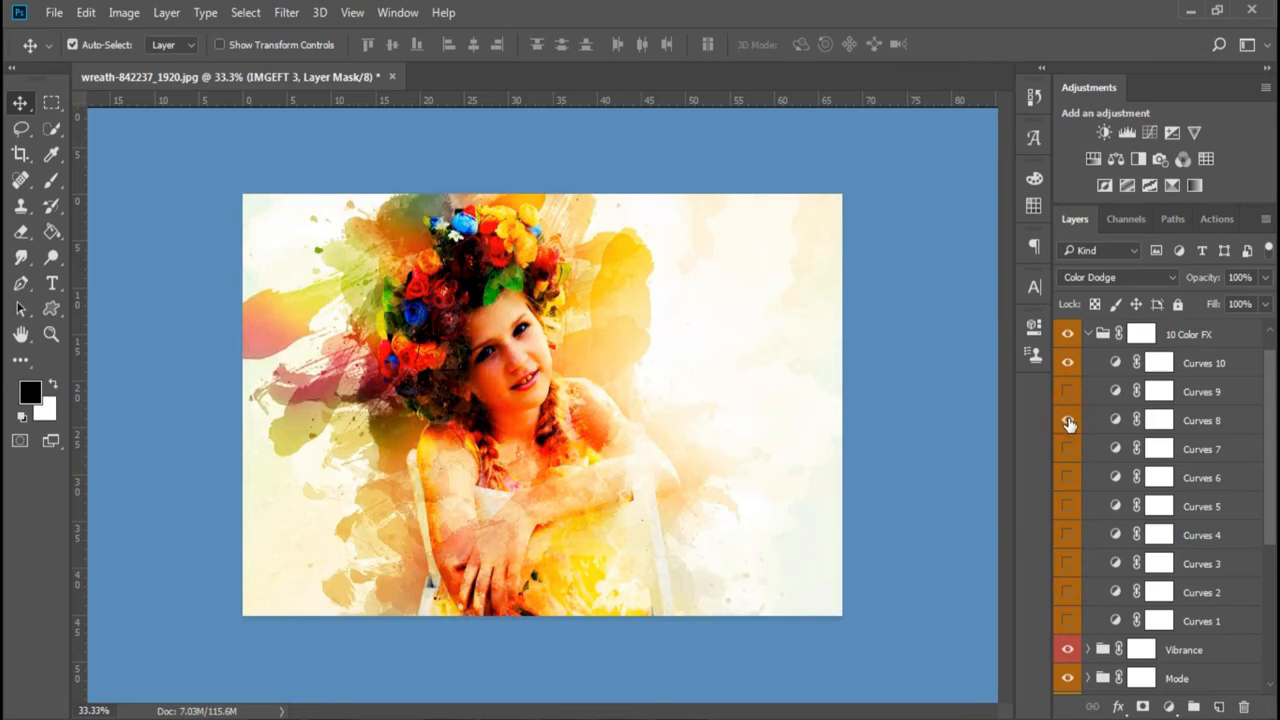
left_click(1070, 396)
left_click(1070, 396)
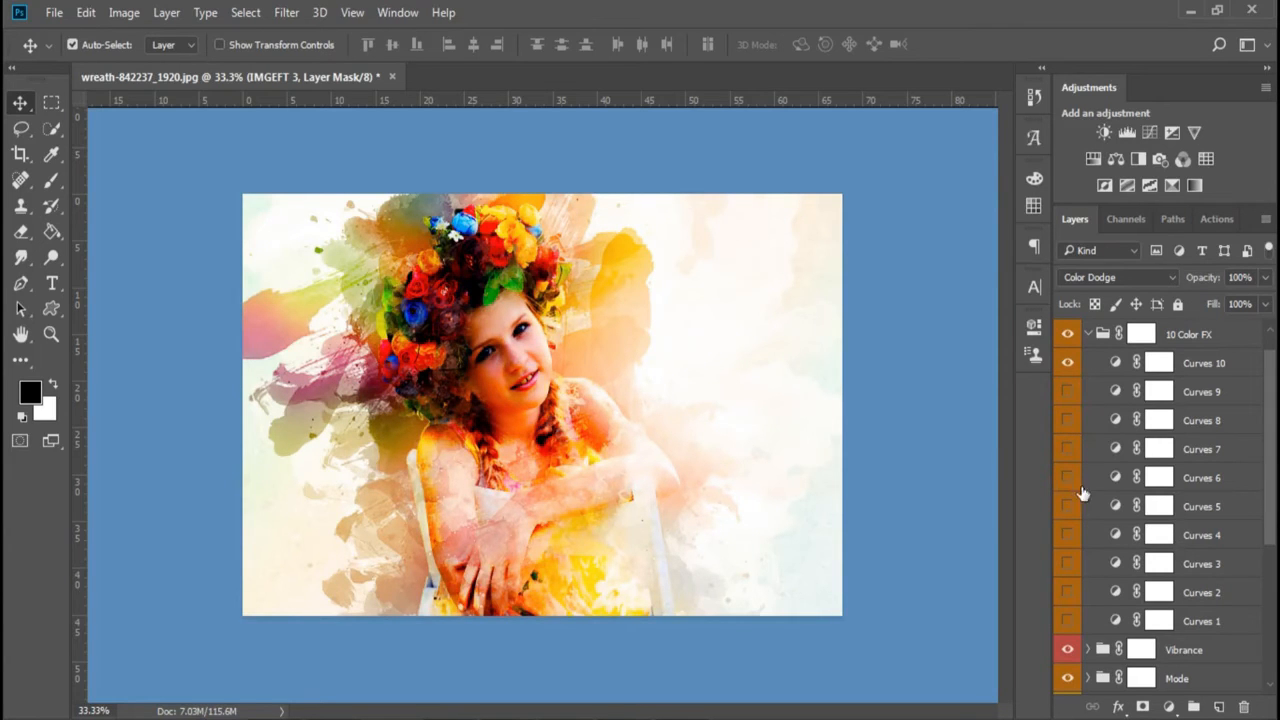
left_click(1068, 508)
left_click(1068, 508)
scroll(1093, 355, "up", 1)
left_click(1086, 363)
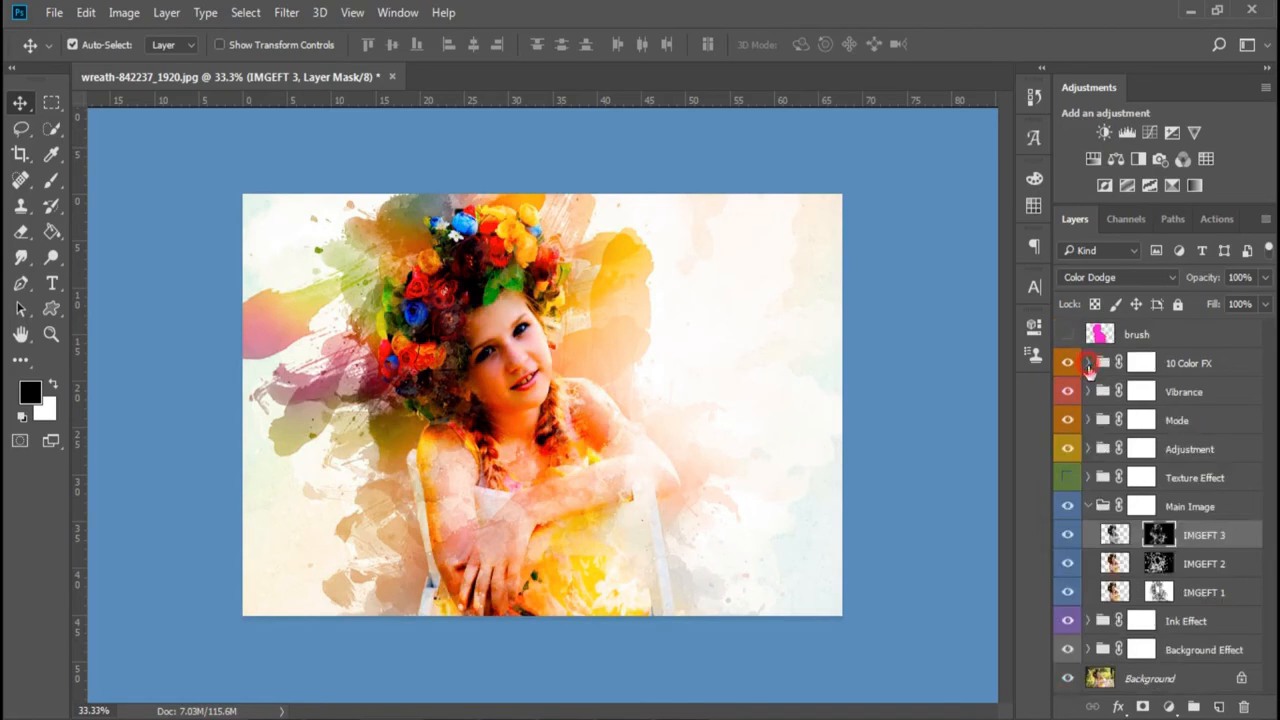
Check the contents of the Vibrance group and preview the MODE 8, MODE 7 and MODE 6 effects, leaving them hidden.
left_click(1088, 392)
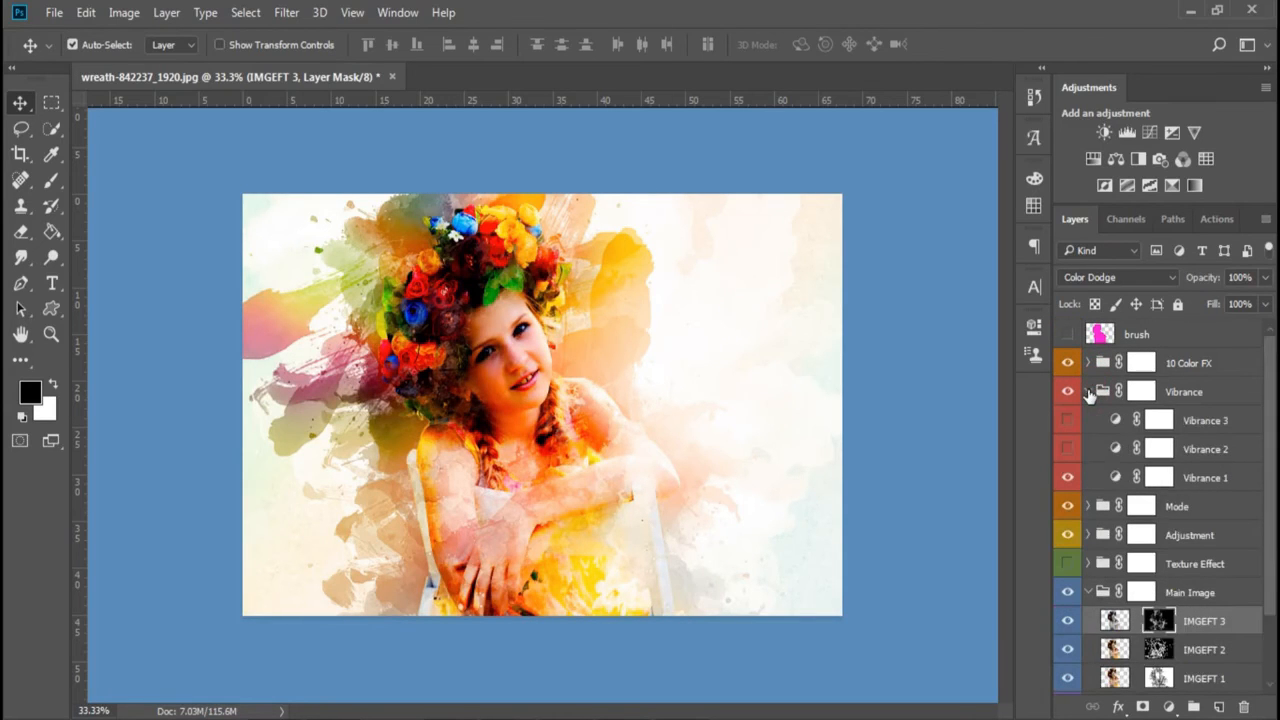
left_click(1089, 392)
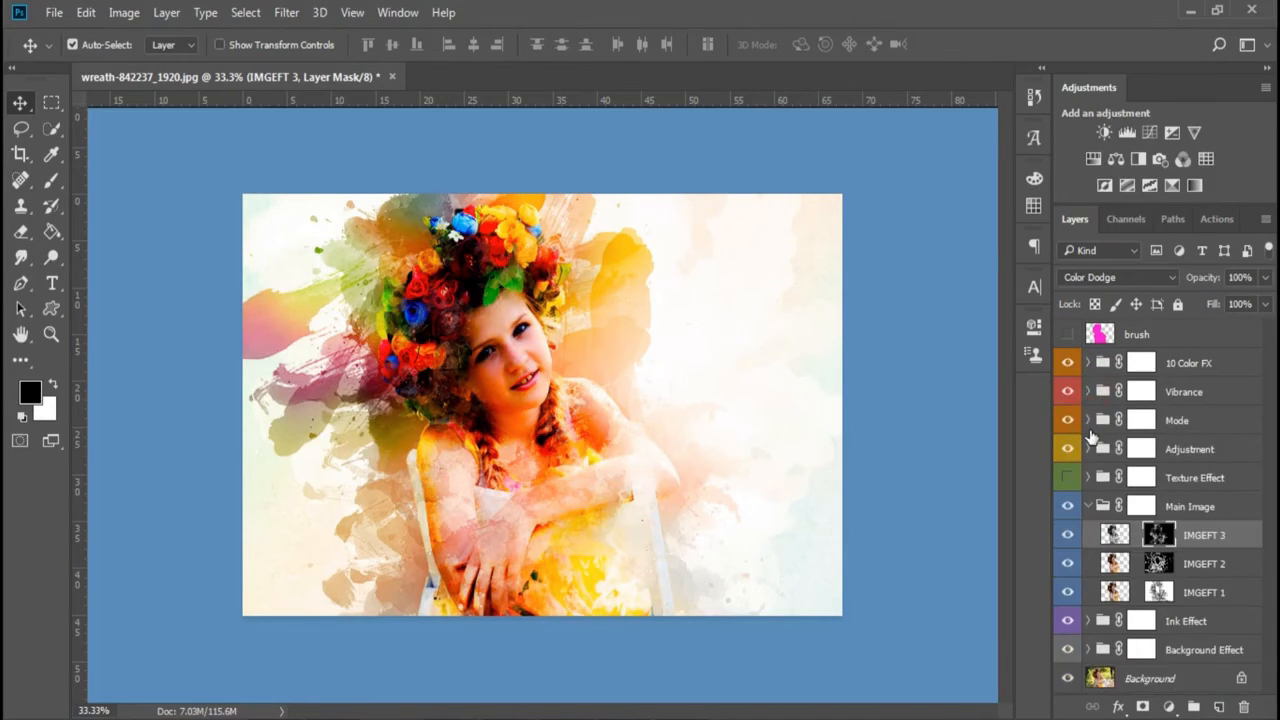
left_click(1089, 420)
left_click(1068, 449)
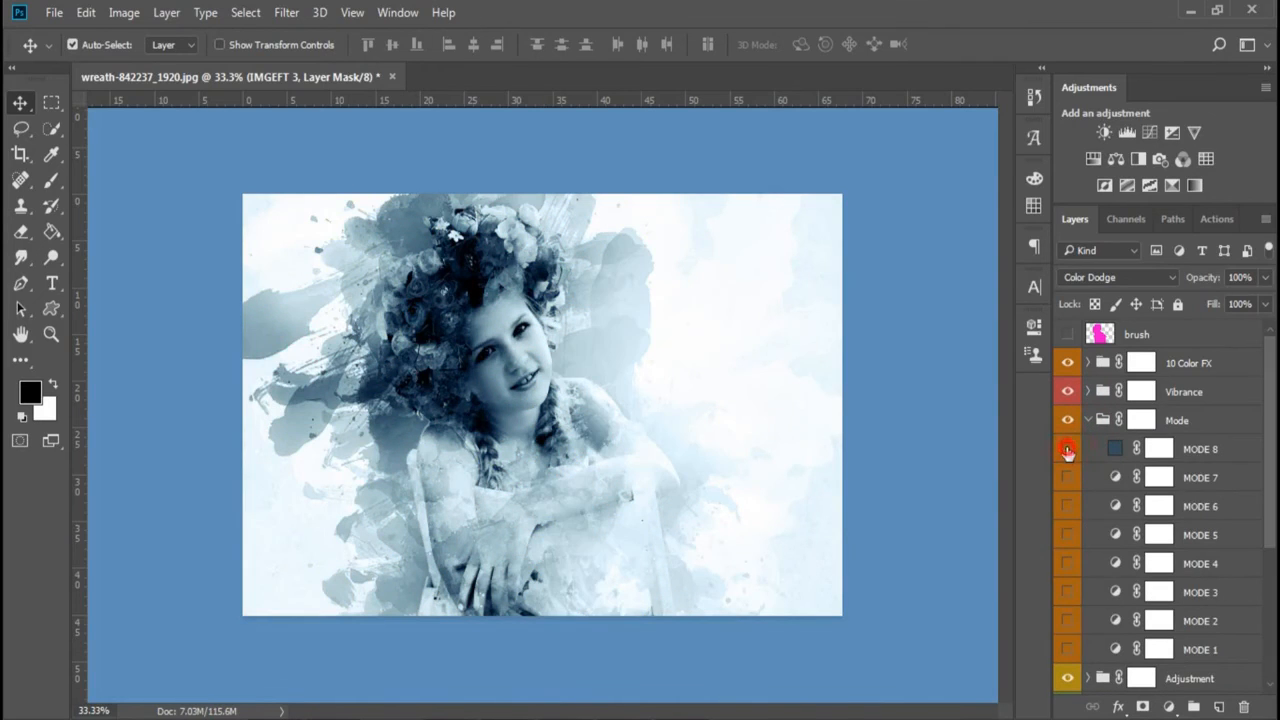
left_click(1068, 449)
left_click(1066, 478)
left_click(1067, 506)
left_click(1058, 508)
left_click(1066, 449)
left_click(1066, 449)
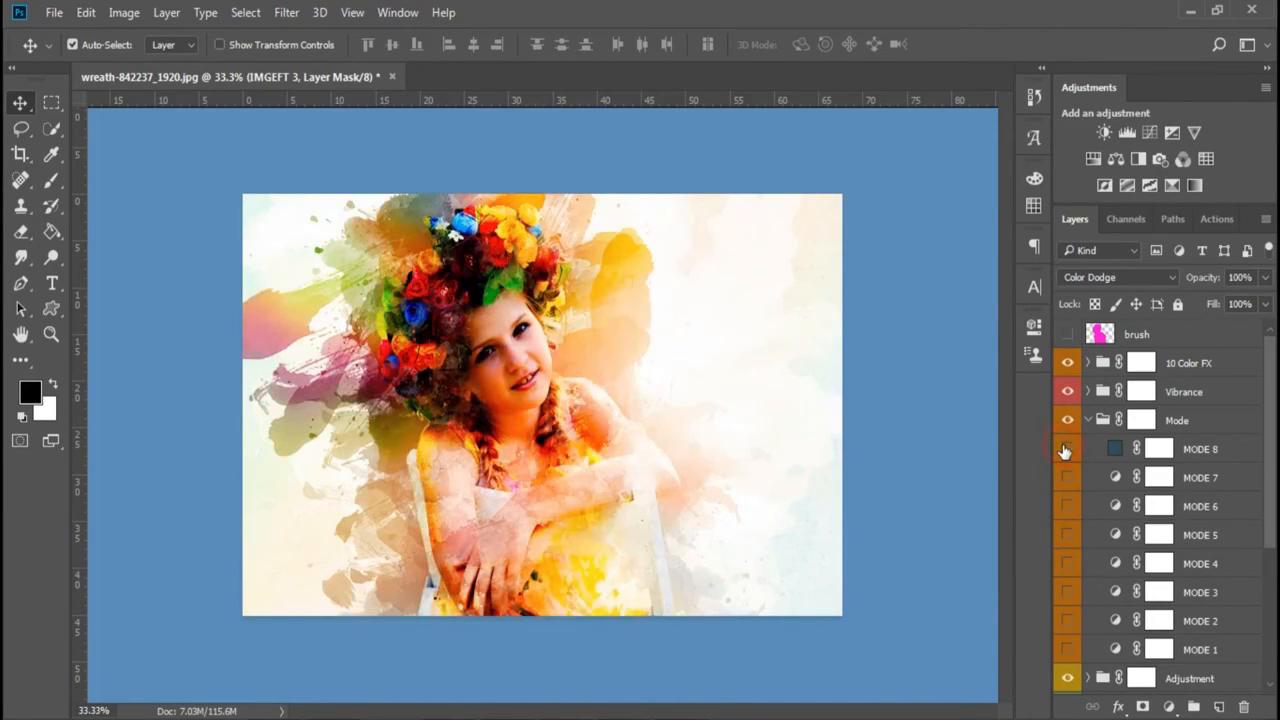
Adjust the BK EFT 3 layer in the Ink Effect group with Hue/Saturation, setting hue to +4 and saturation to +36.
scroll(1068, 638, "down", 3)
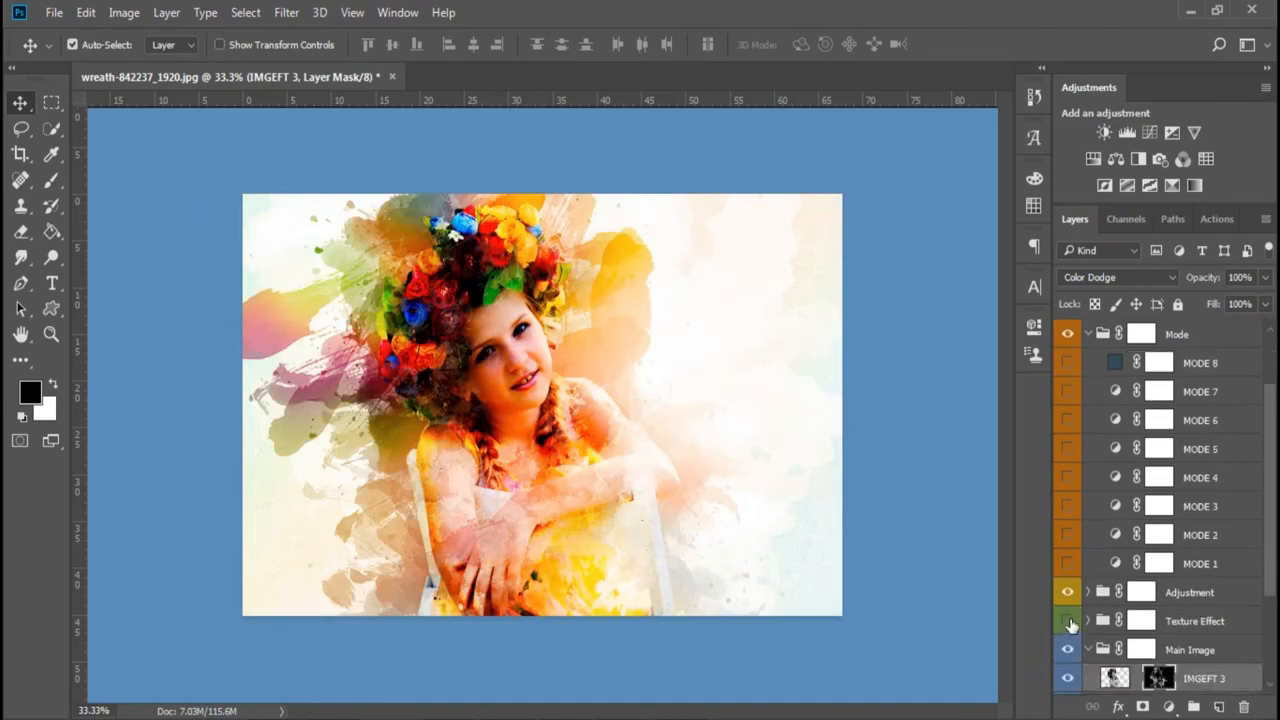
scroll(1088, 596, "down", 5)
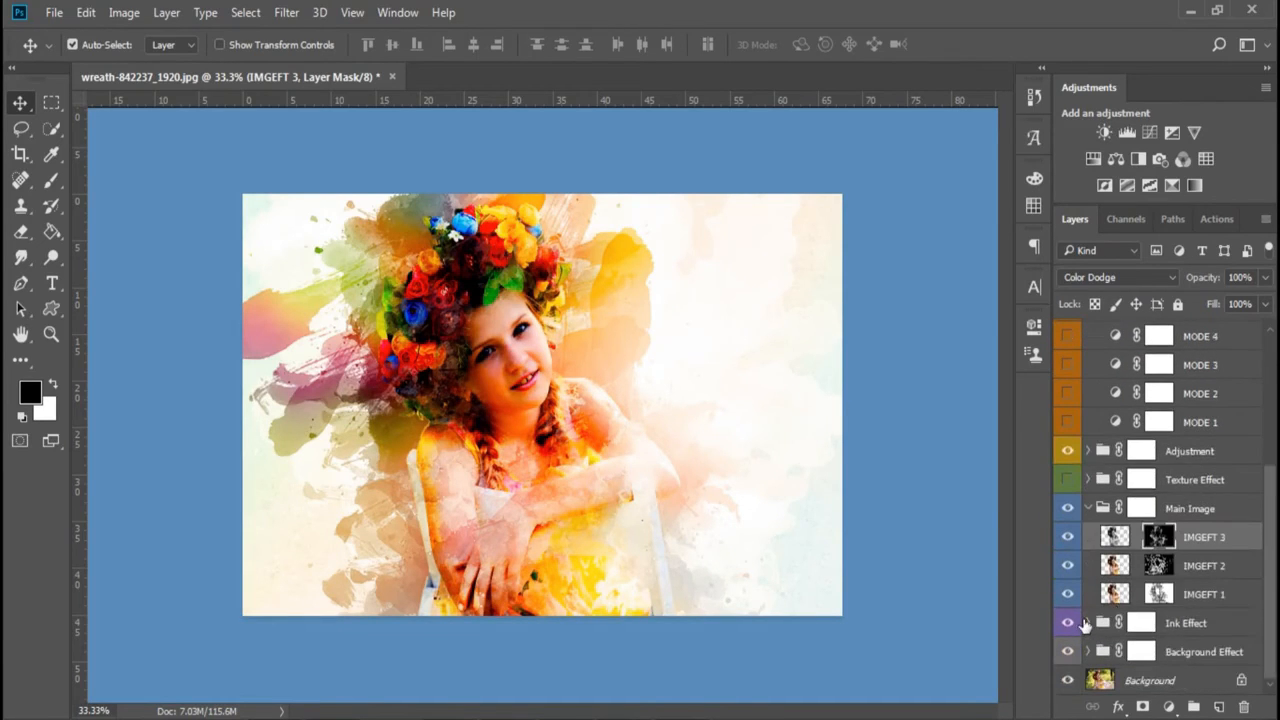
left_click(1095, 624)
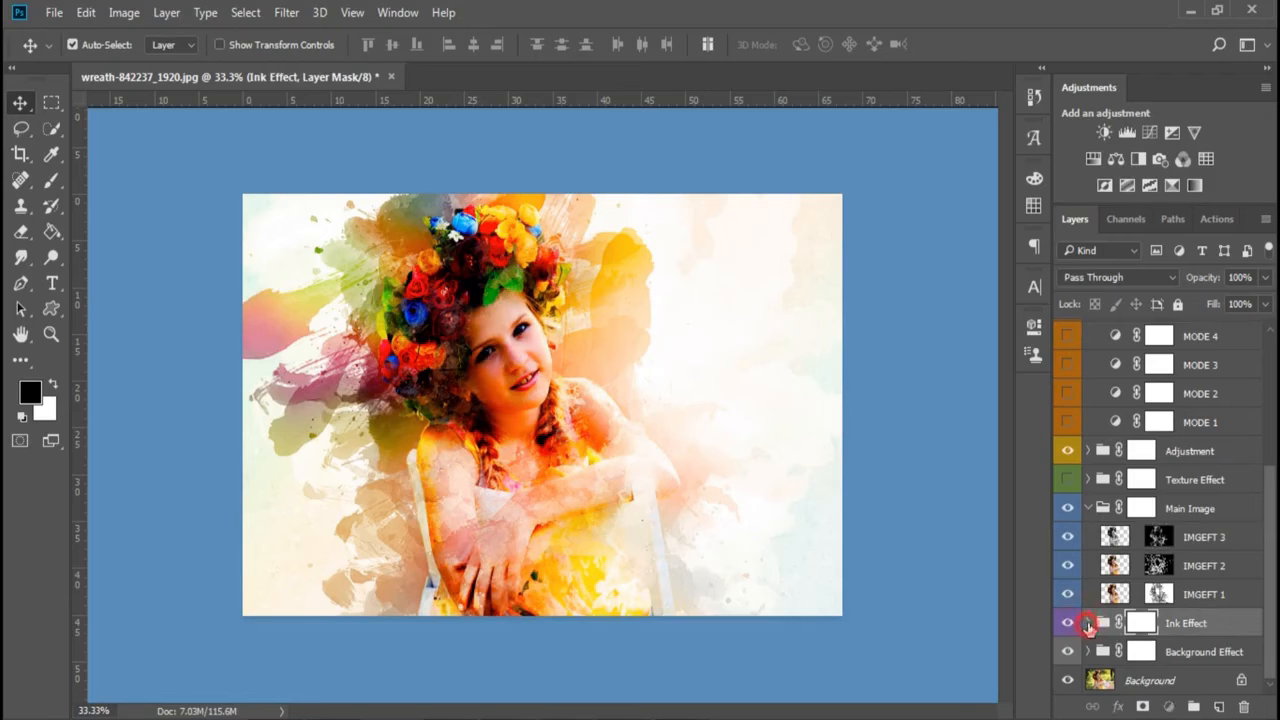
left_click(1087, 623)
left_click(1097, 648)
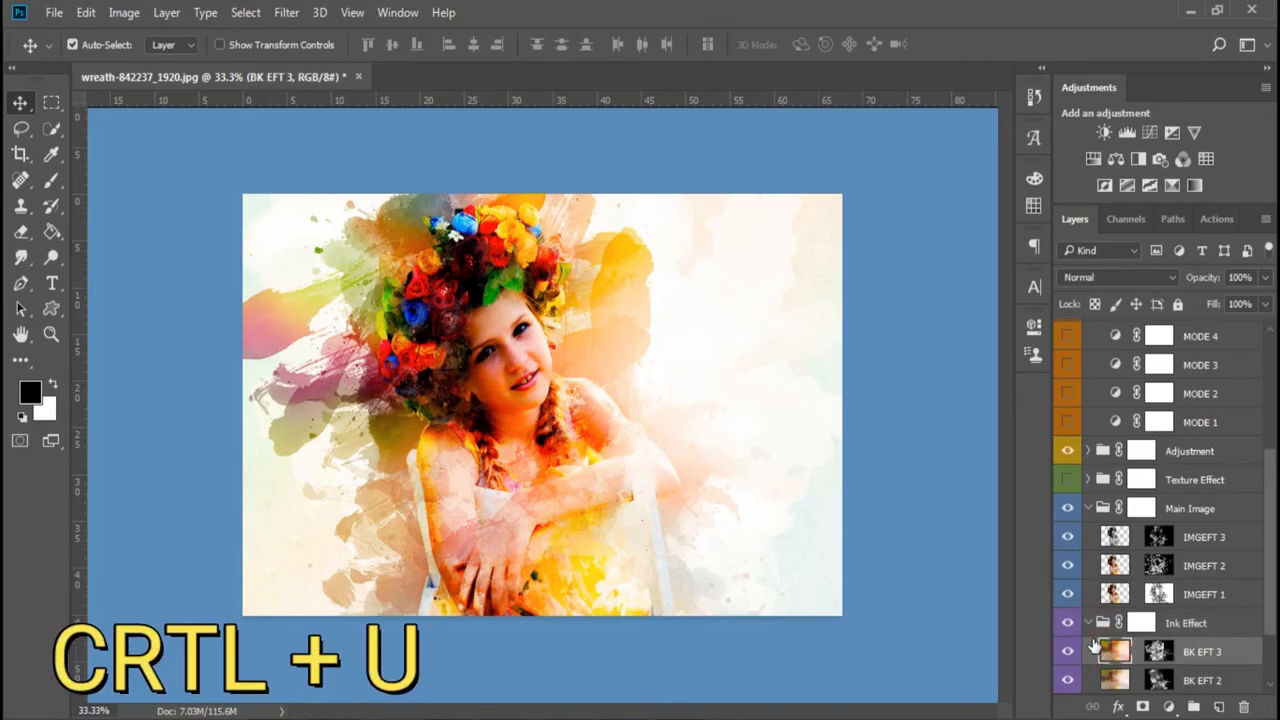
key("ctrl+u")
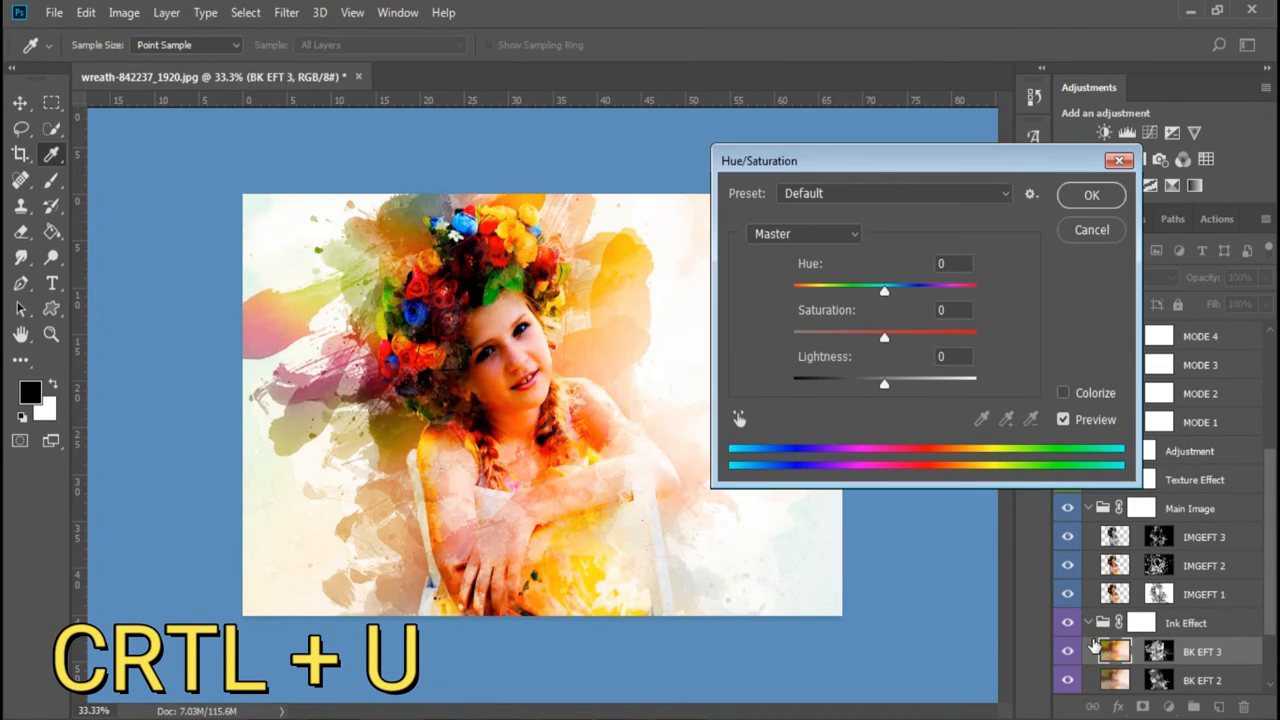
mouse_move(934, 332)
left_mouse_down()
mouse_move(945, 331)
mouse_move(896, 331)
mouse_move(917, 334)
left_mouse_up()
mouse_move(884, 293)
left_mouse_down()
mouse_move(907, 292)
mouse_move(889, 295)
left_mouse_up()
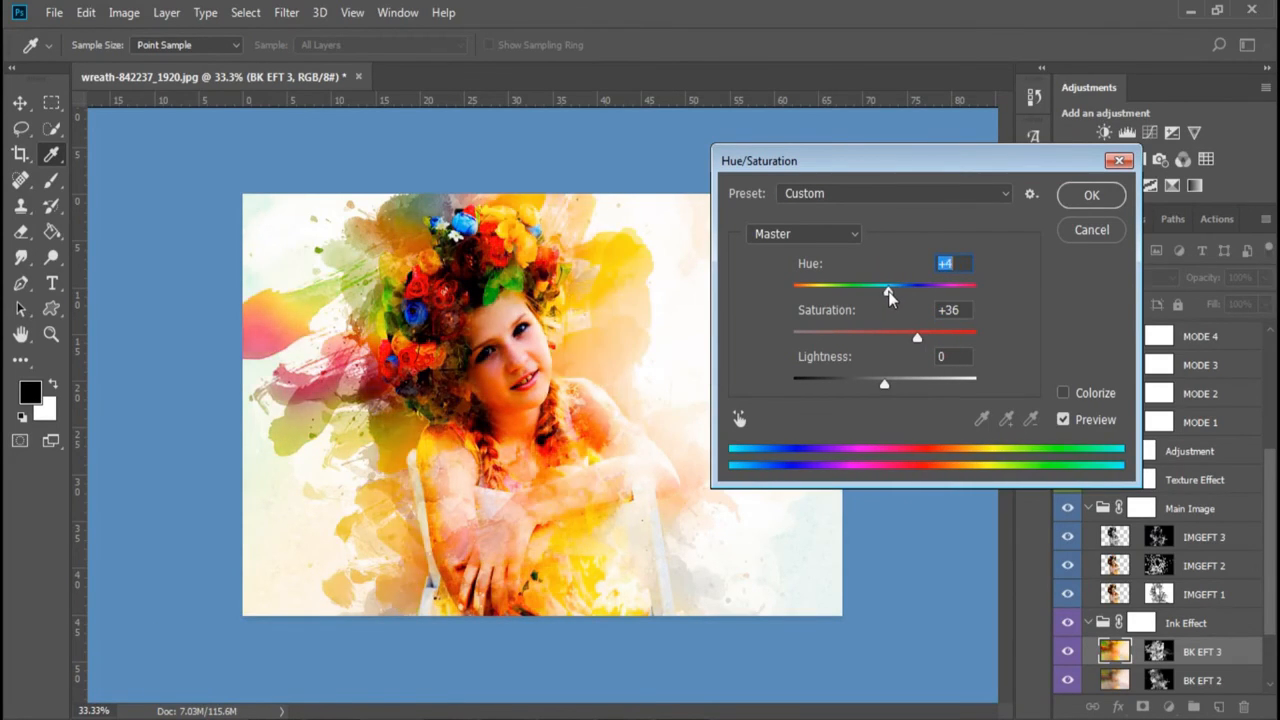
left_click(1091, 196)
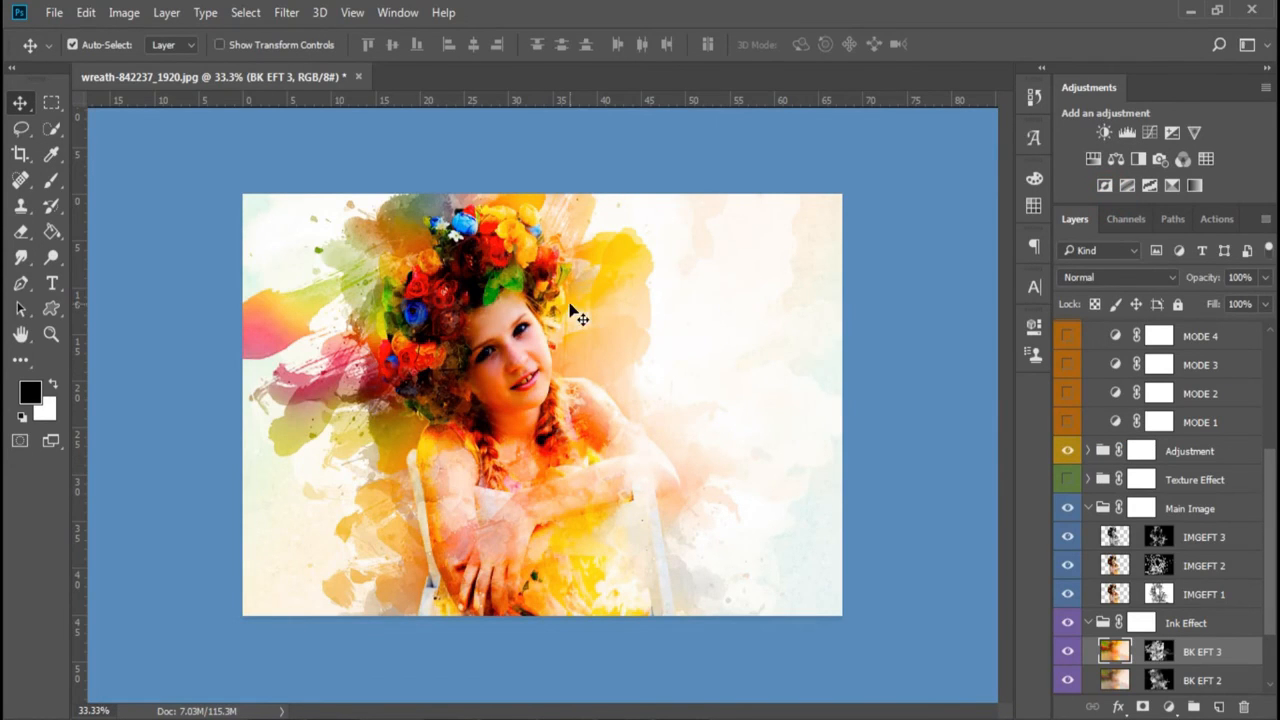
Collapse the Mode group, play the Paint Mode action from the Watercolor Mixed Sketch set, and return to the layer list.
left_click(1092, 418)
left_click(1213, 219)
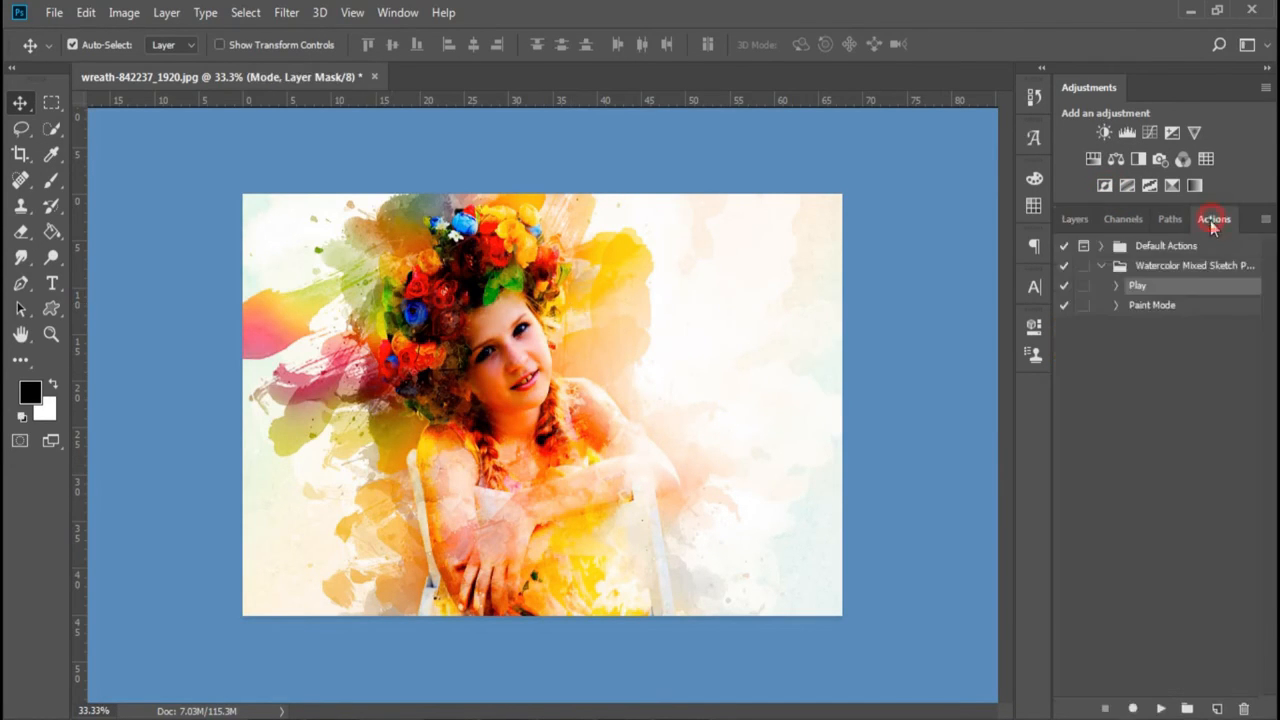
left_click(1156, 307)
left_click(1114, 305)
left_click(1114, 305)
left_click(1159, 707)
left_click(1076, 221)
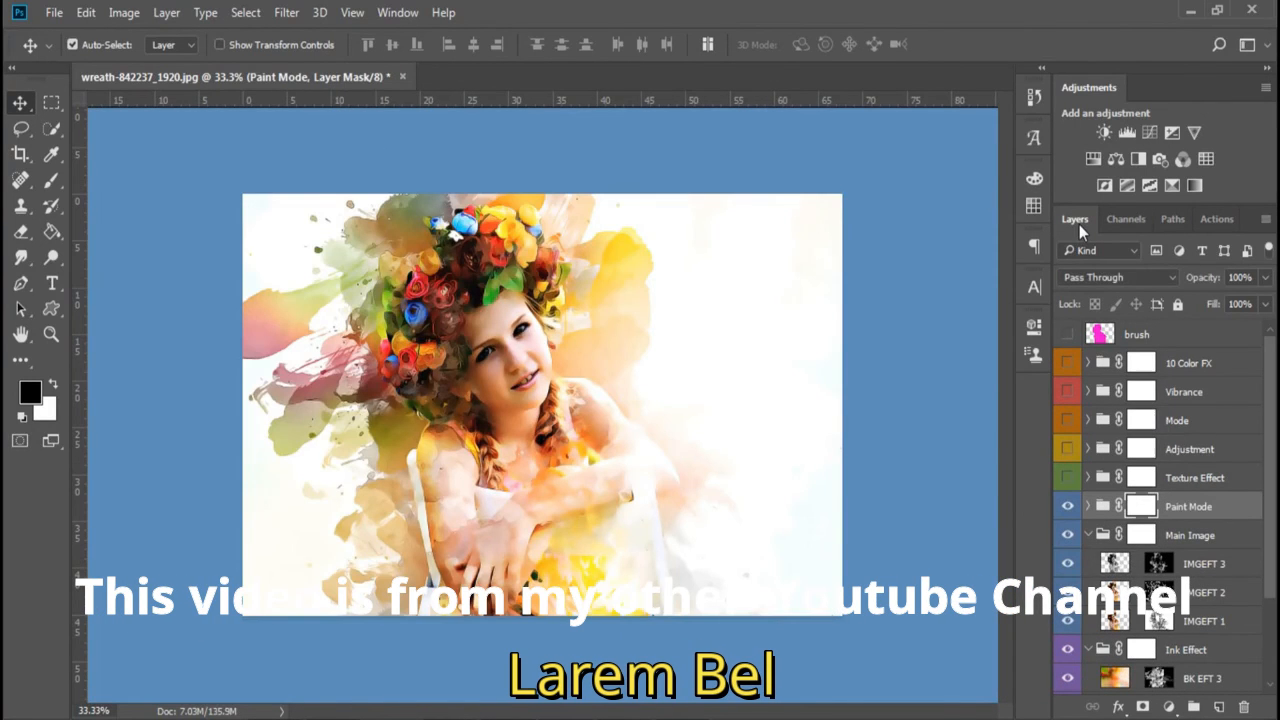
Inspect the painted portrait up close, then collapse Main Image, expand Paint Mode and compare the image with and without its HDR layer.
scroll(395, 290, "up", 5)
scroll(680, 385, "up", 1)
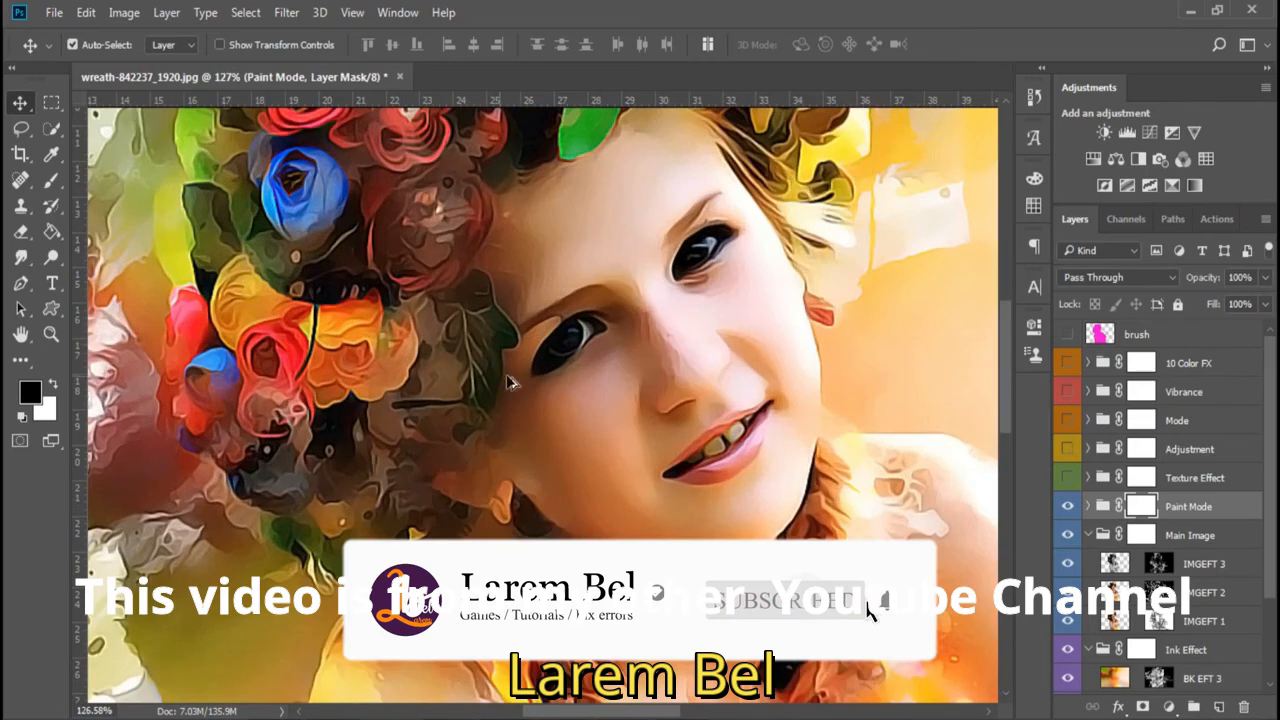
scroll(683, 382, "down", 3)
scroll(683, 382, "down", 2)
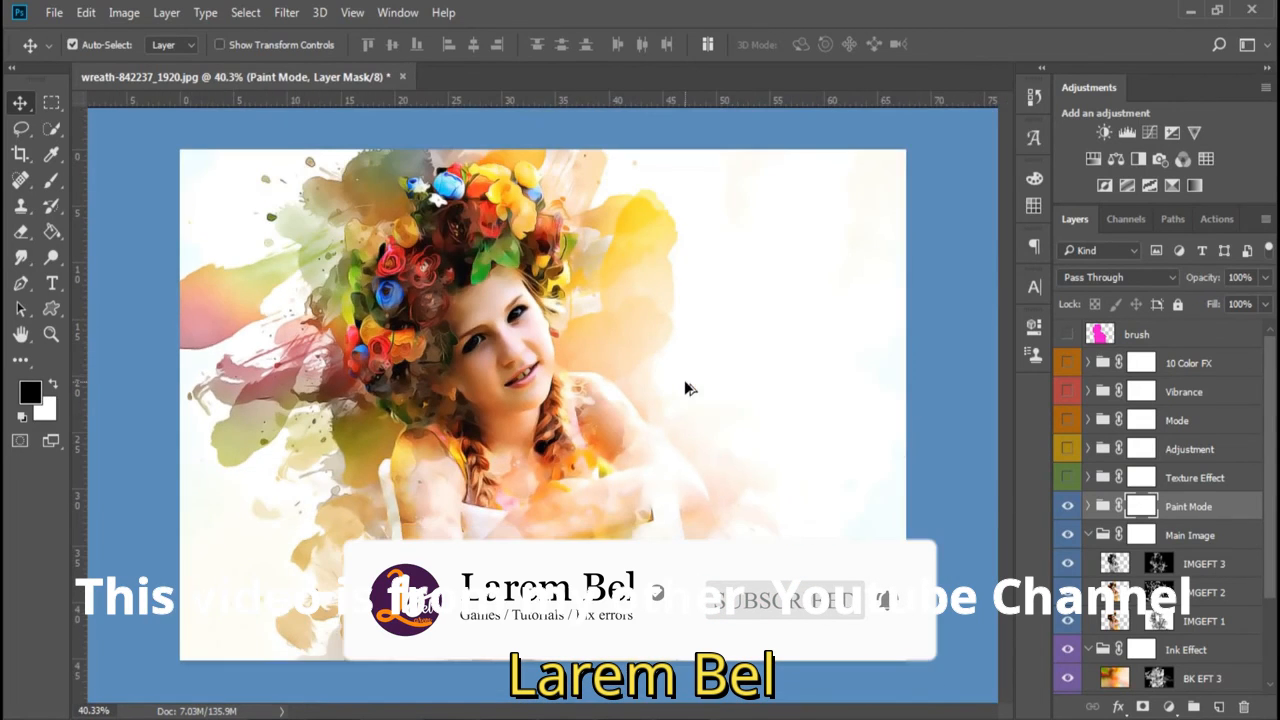
scroll(577, 388, "up", 1)
left_click(1088, 535)
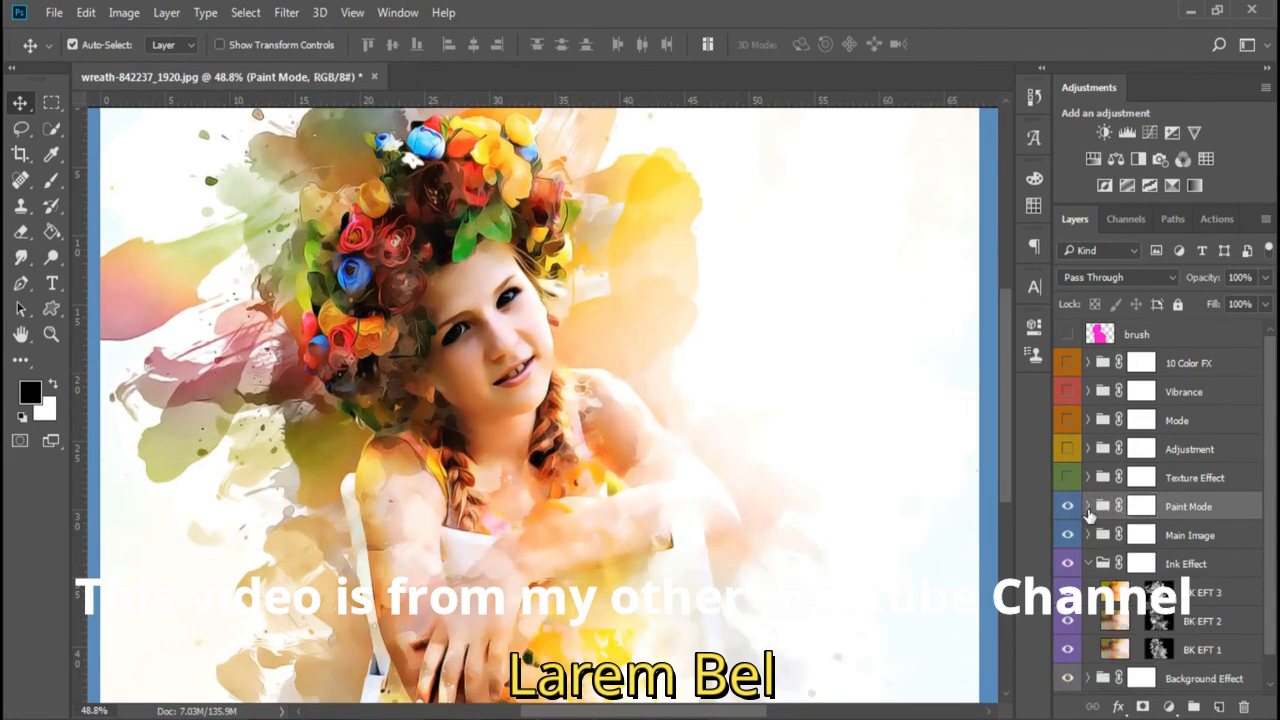
left_click(1088, 506)
left_click(1068, 535)
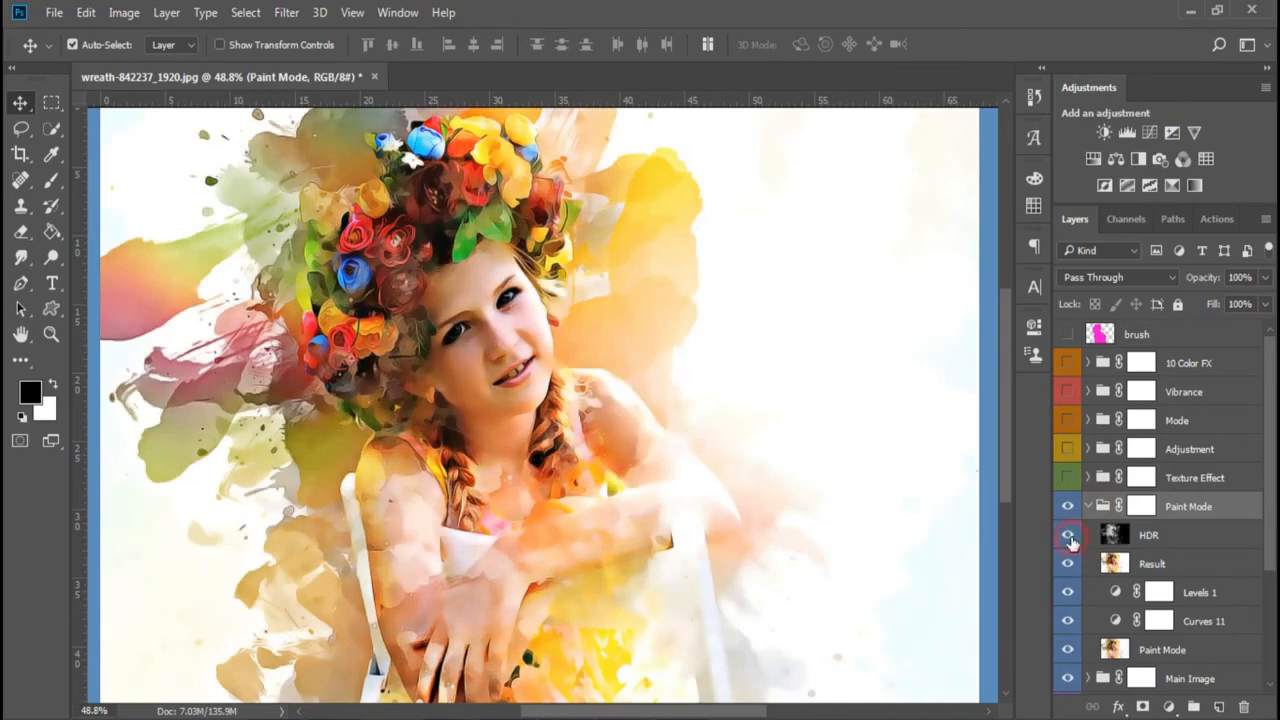
left_click(1067, 537)
left_click(1067, 537)
left_click(1150, 540)
Start saving the finished artwork with Save As.
scroll(748, 505, "down", 2)
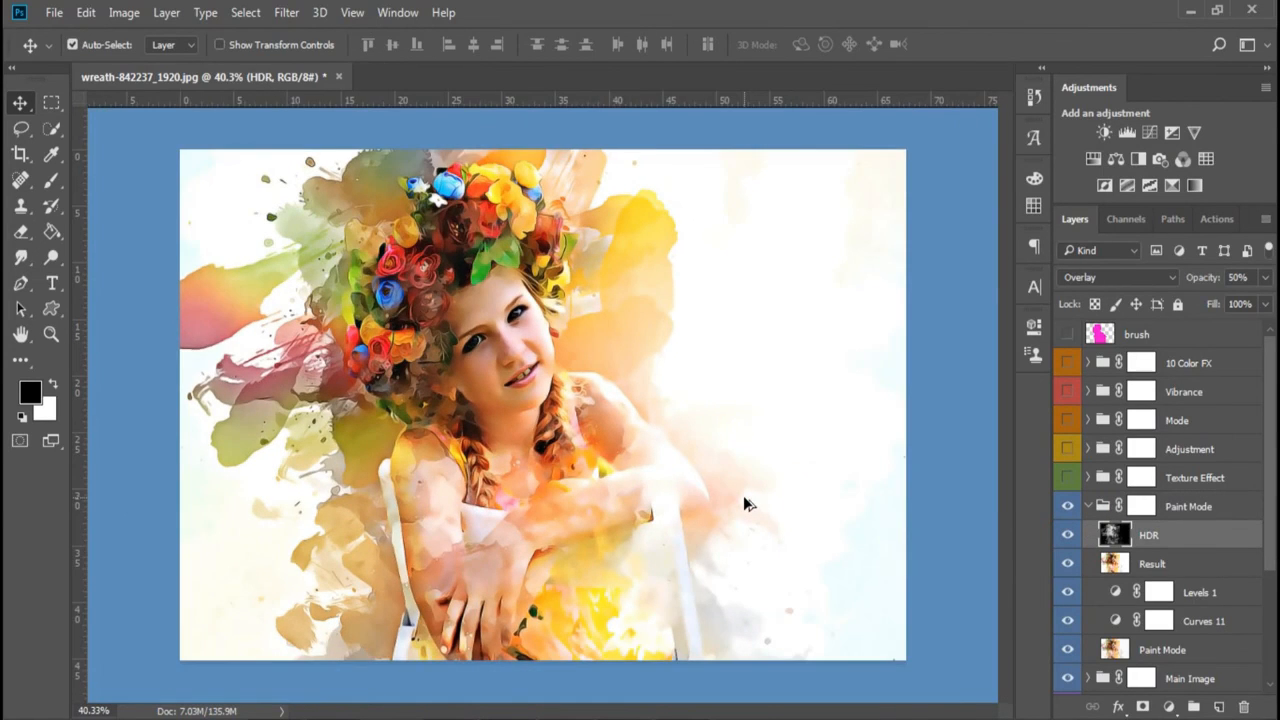
key("ctrl+shift+s")
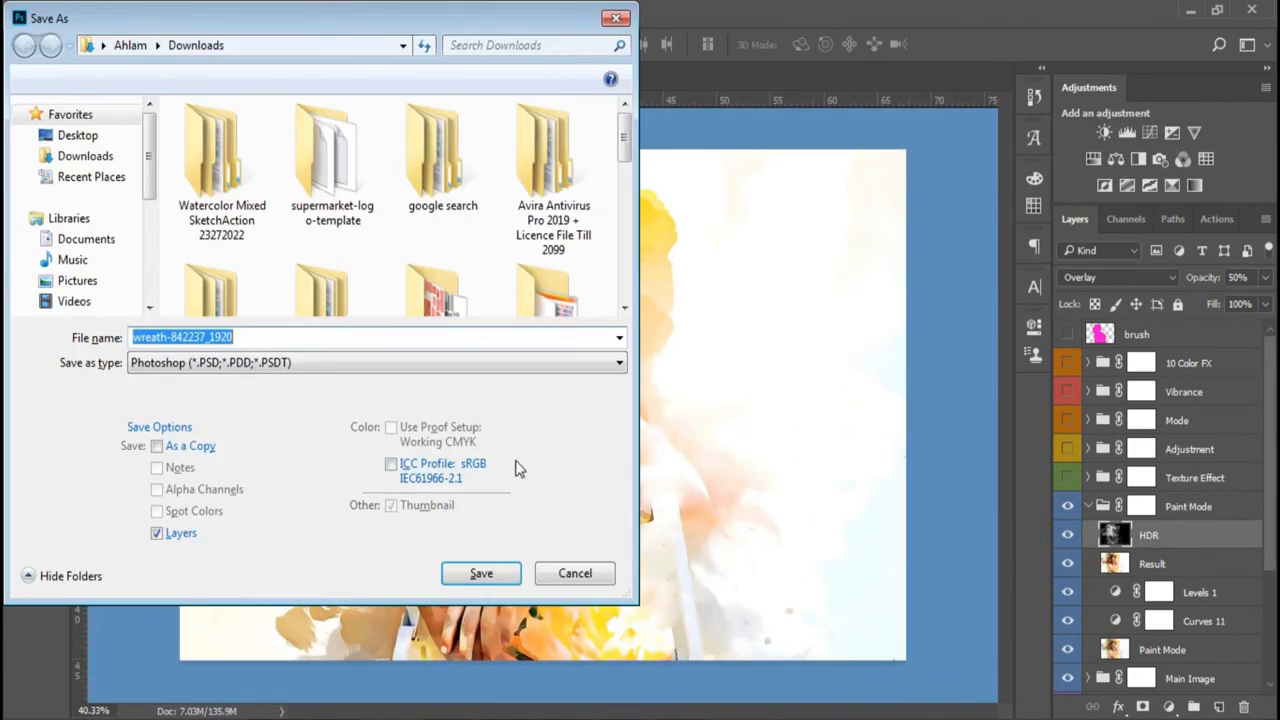